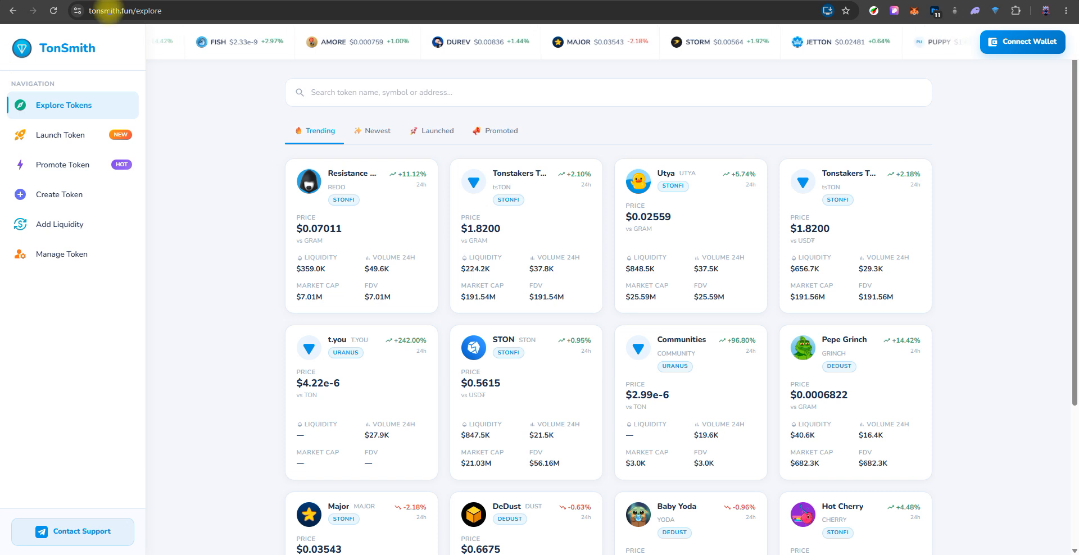
# - Open the TonSmith explorer and connect the Tonkeeper extension wallet with Account 1
pyautogui.click(96, 8)
pyautogui.click(117, 29)
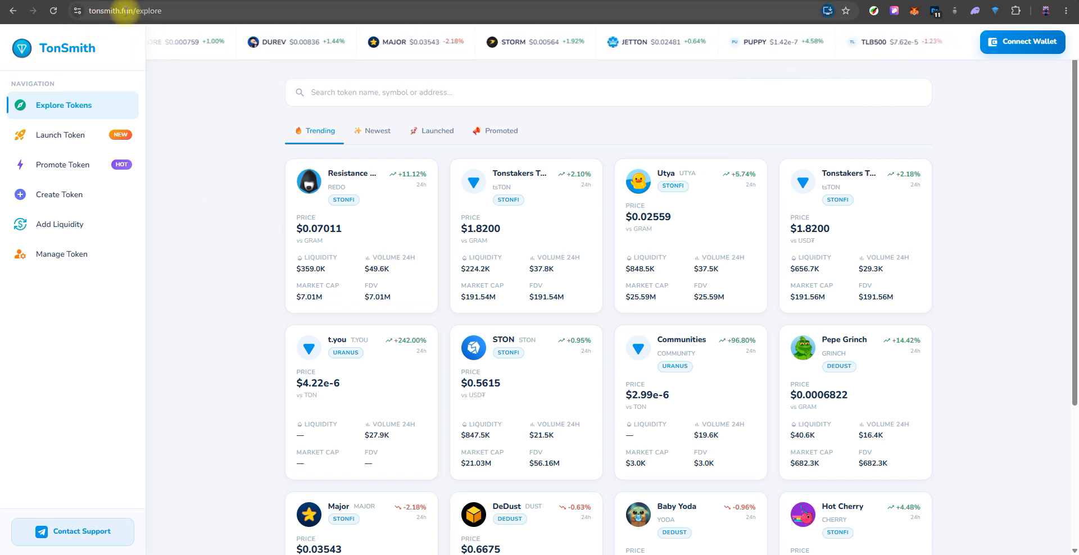
pyautogui.click(1038, 45)
pyautogui.click(603, 441)
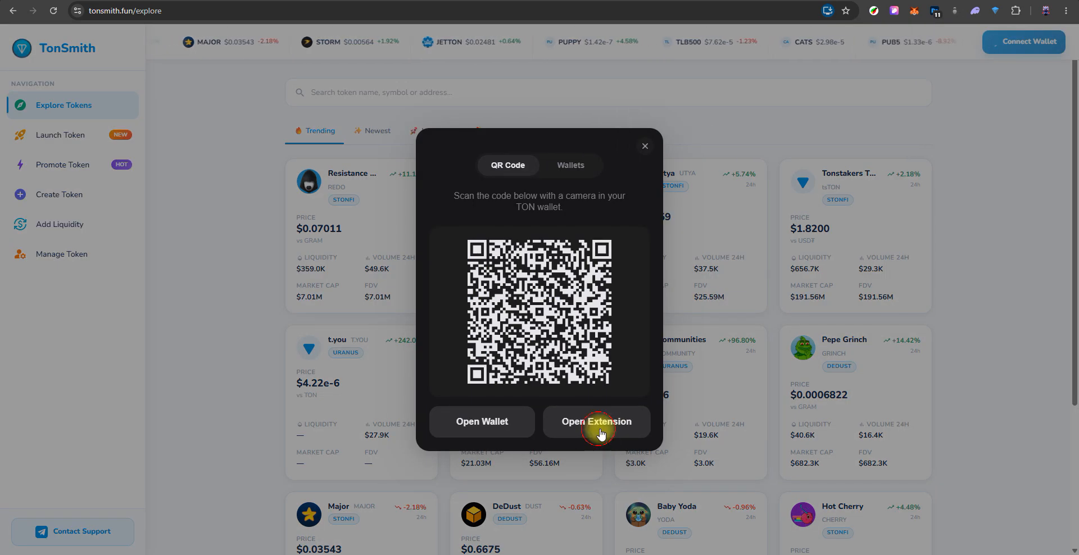
pyautogui.moveTo(958, 8); pyautogui.dragTo(896, 53)
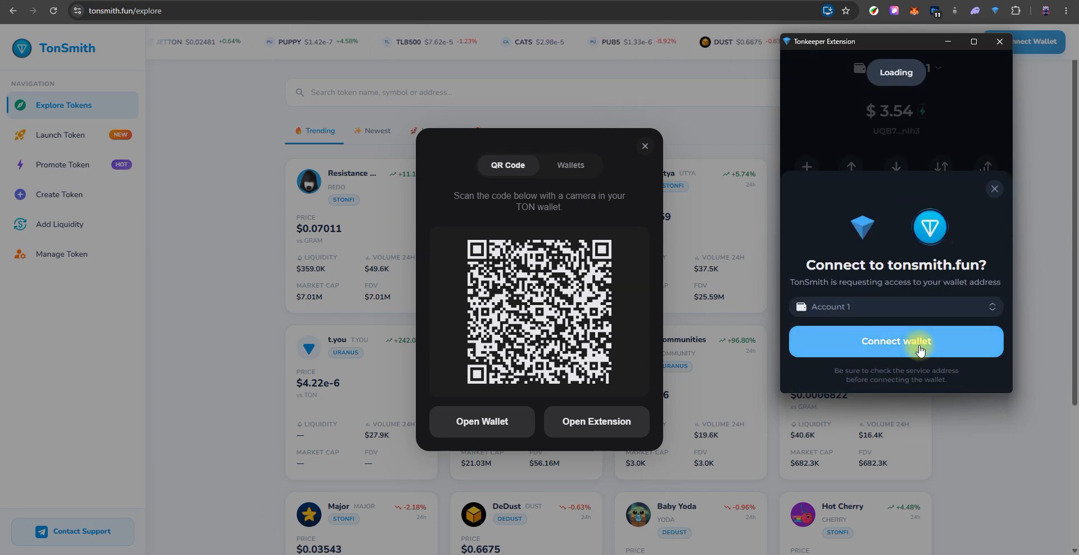
pyautogui.click(919, 350)
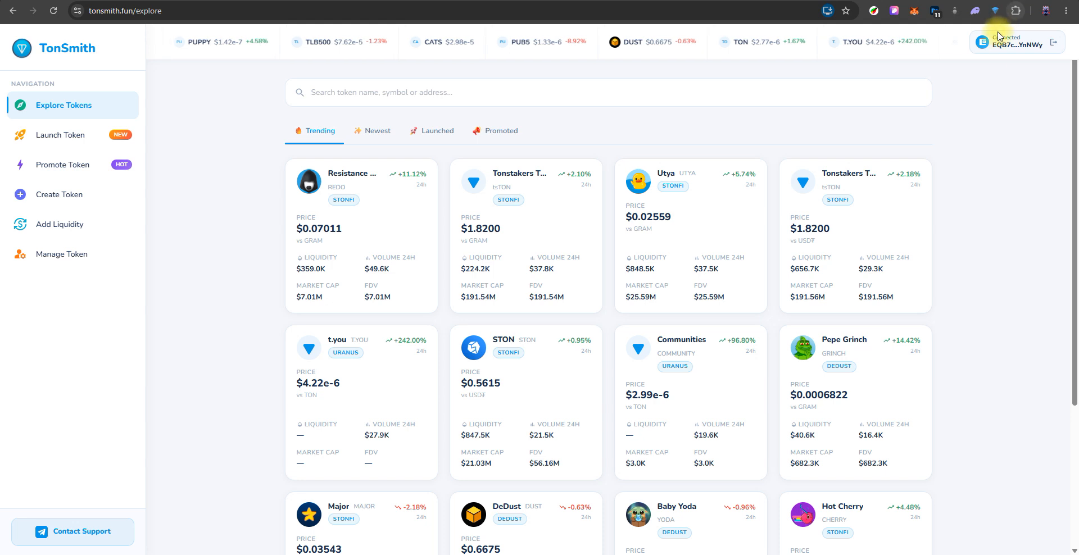
# - Open Create Token and set the token logo to the copied address of a 256x256 Pikachu image from Google Images
pyautogui.click(56, 201)
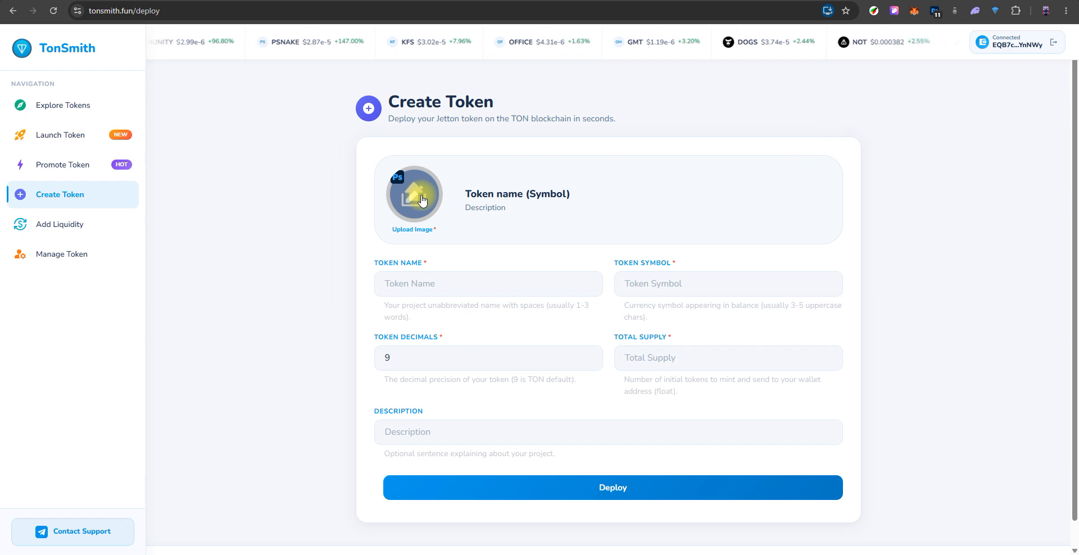
pyautogui.click(562, 0)
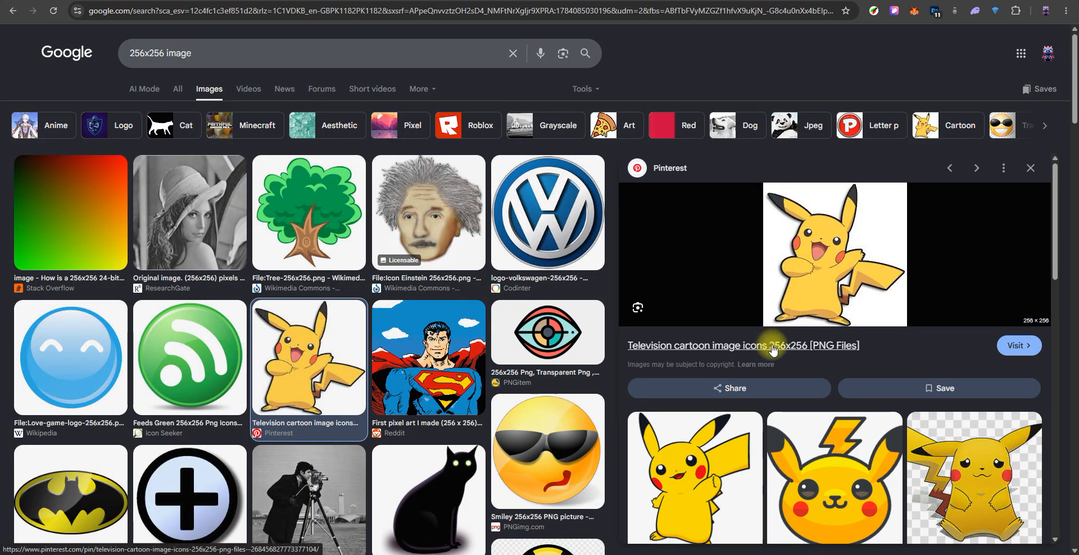
pyautogui.rightClick(818, 264)
pyautogui.click(874, 442)
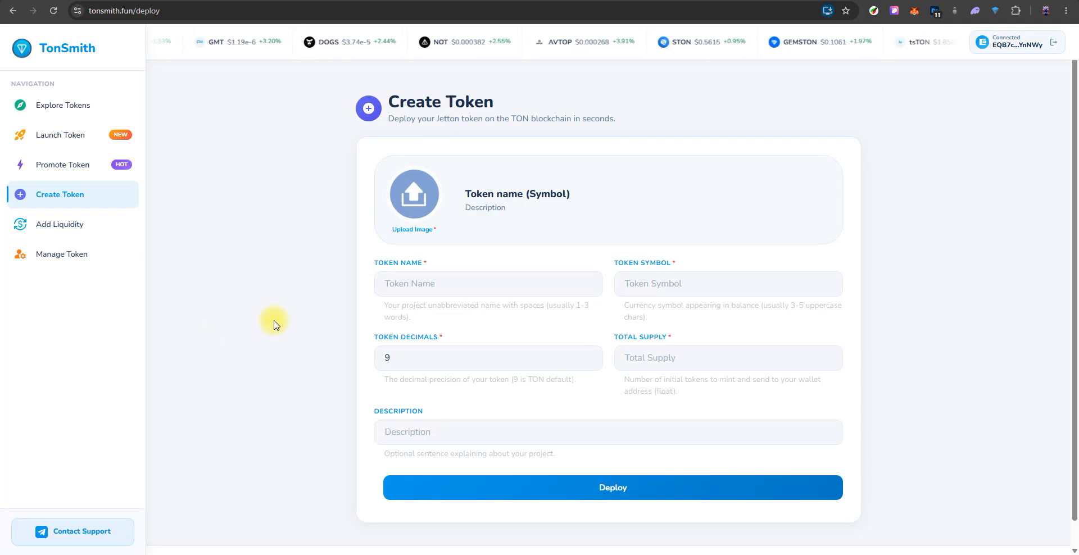
pyautogui.click(414, 191)
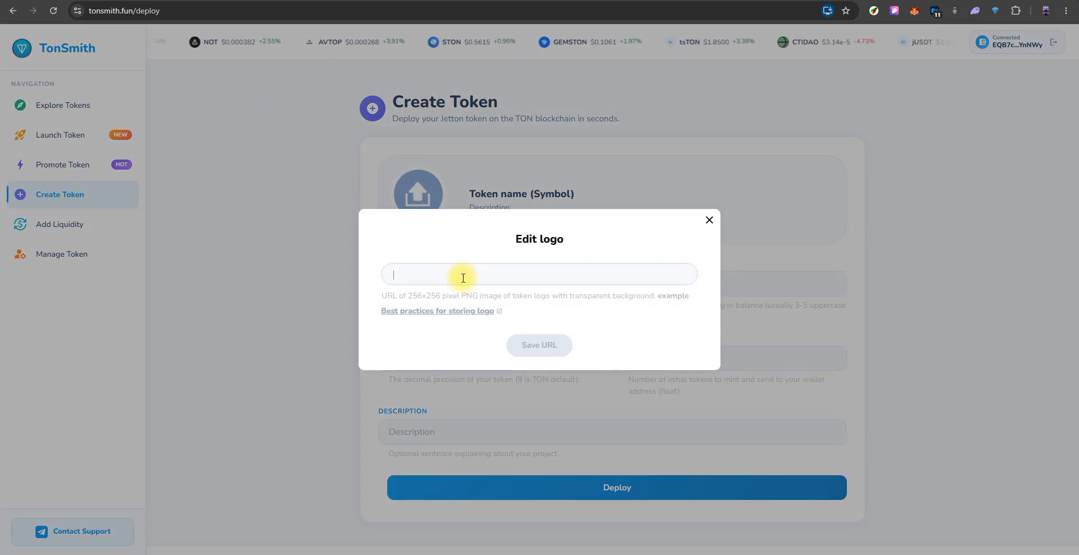
pyautogui.hotkey('ctrl', 'v')
pyautogui.click(529, 345)
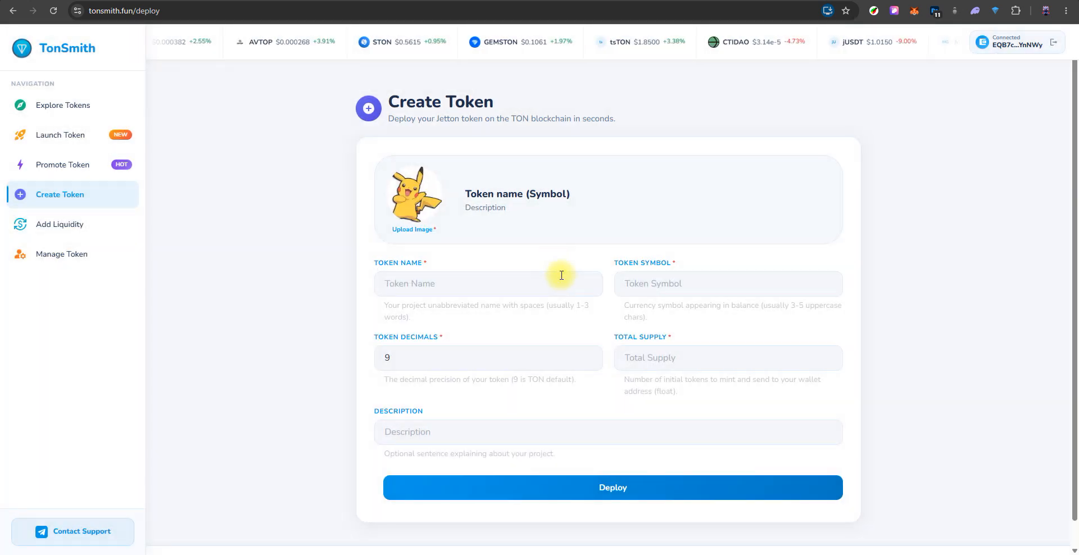
# - Fill in the token name Cartoon, symbol CRTN, and total supply 1,000,000
pyautogui.click(502, 277)
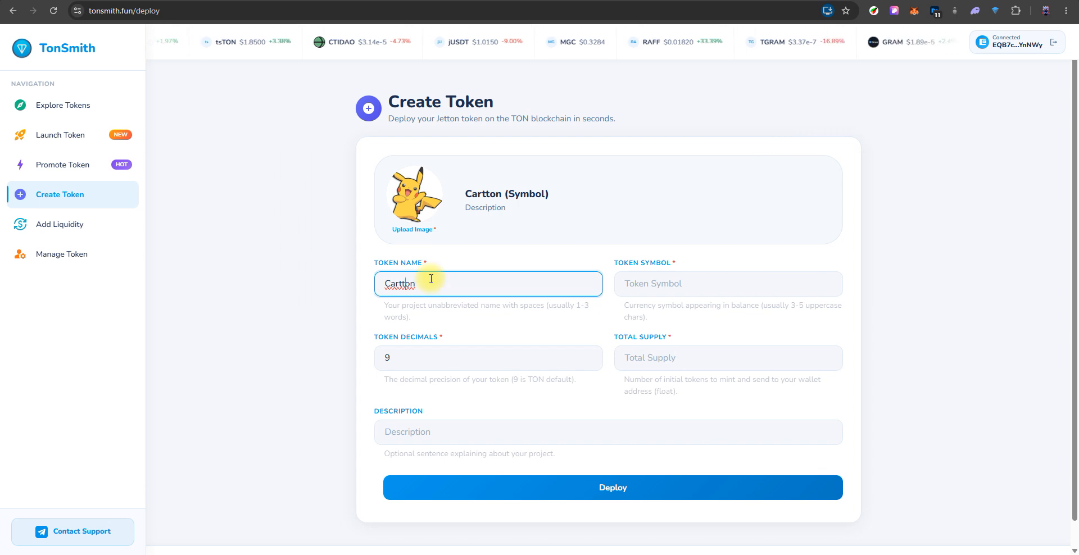
pyautogui.click(676, 285)
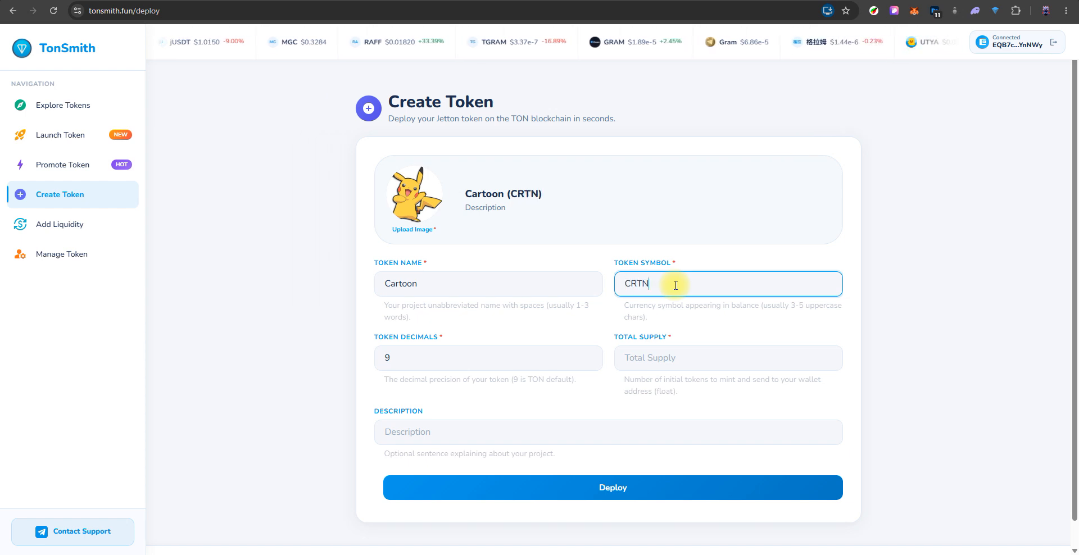
pyautogui.click(703, 359)
pyautogui.write('1')
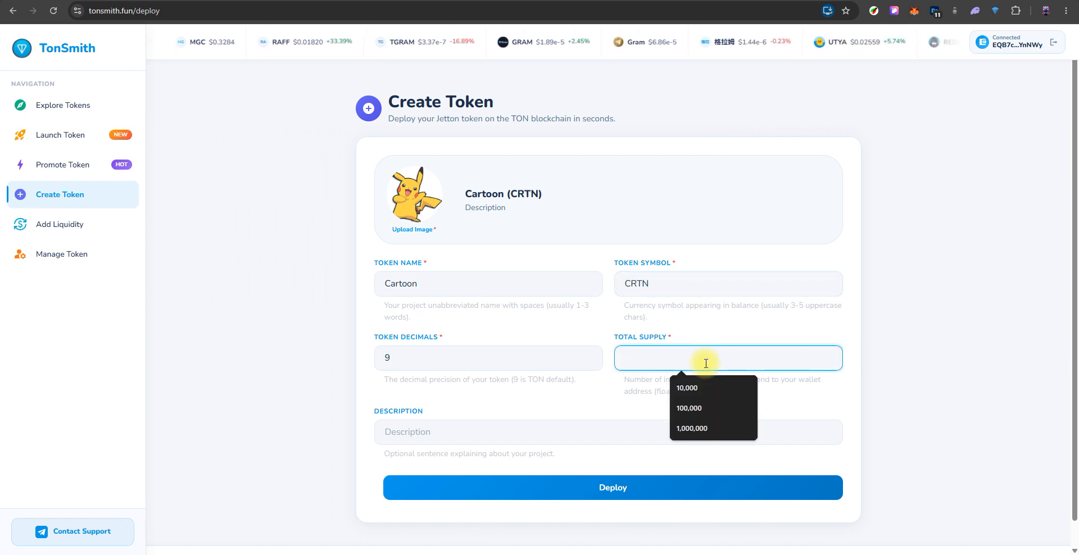
pyautogui.write(',000,000')
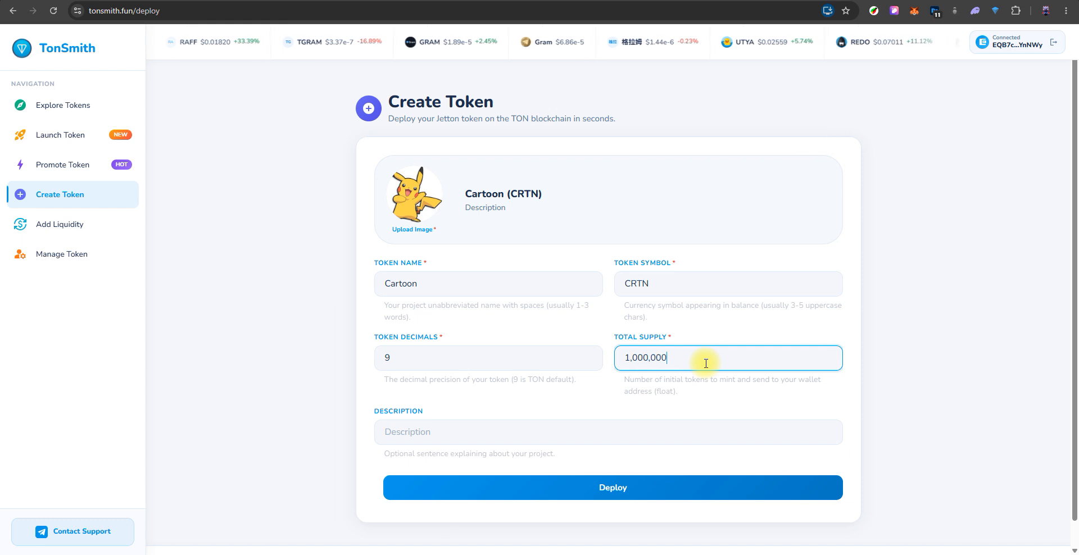
# - Enter the description "this is cartoon" and deploy the token
pyautogui.click(452, 424)
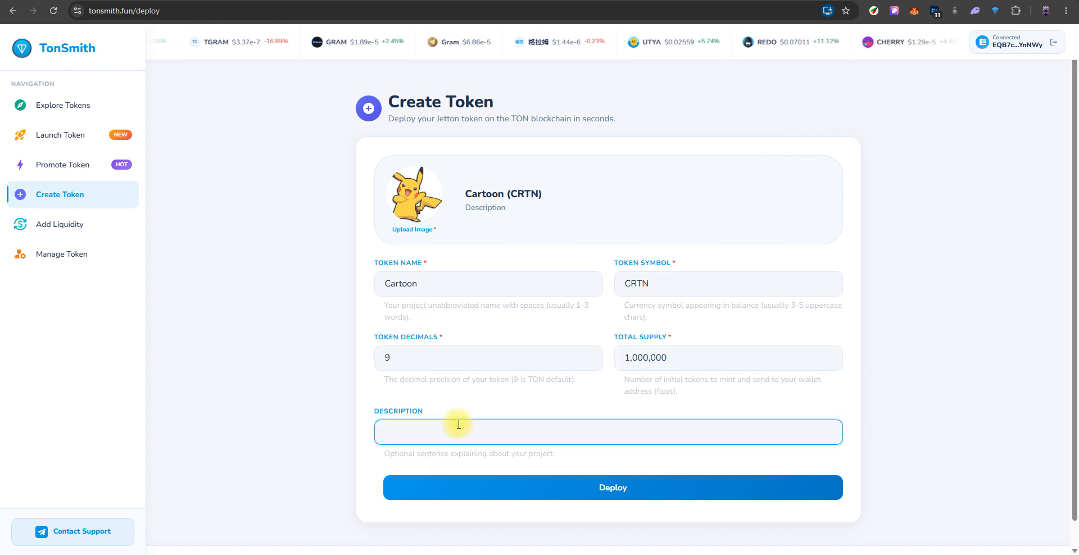
pyautogui.write('this is ')
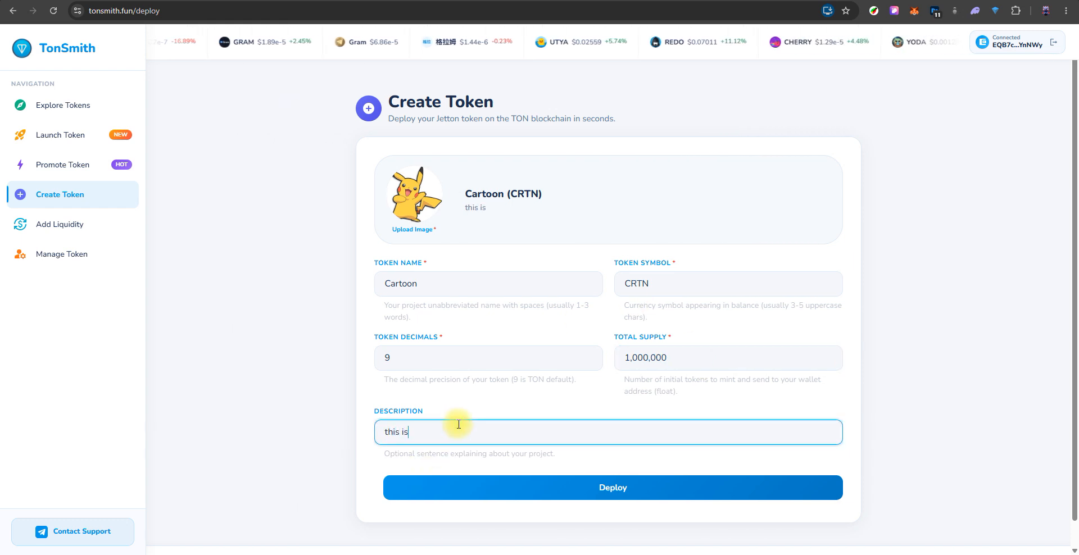
pyautogui.write('cartoon')
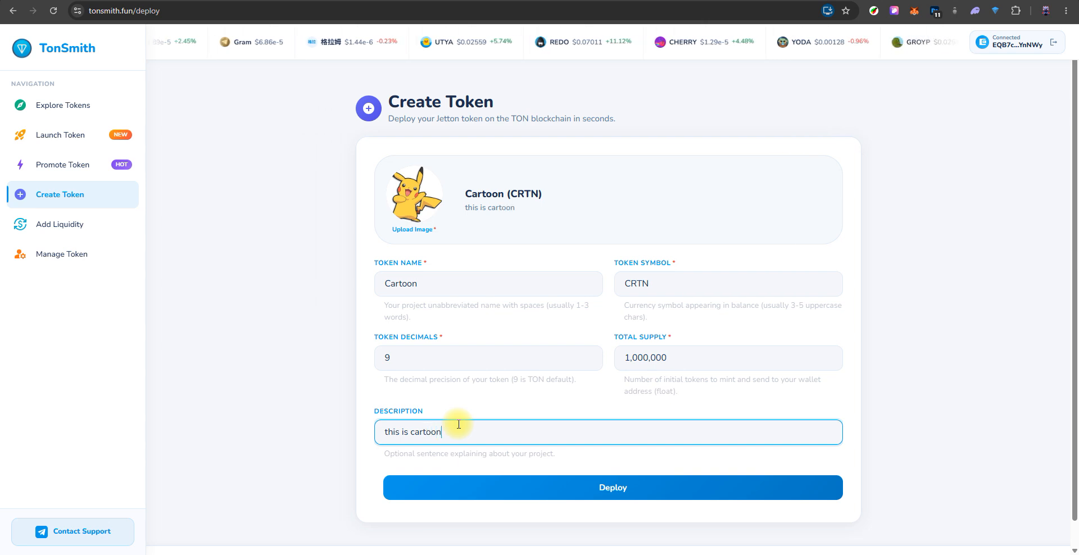
pyautogui.click(618, 485)
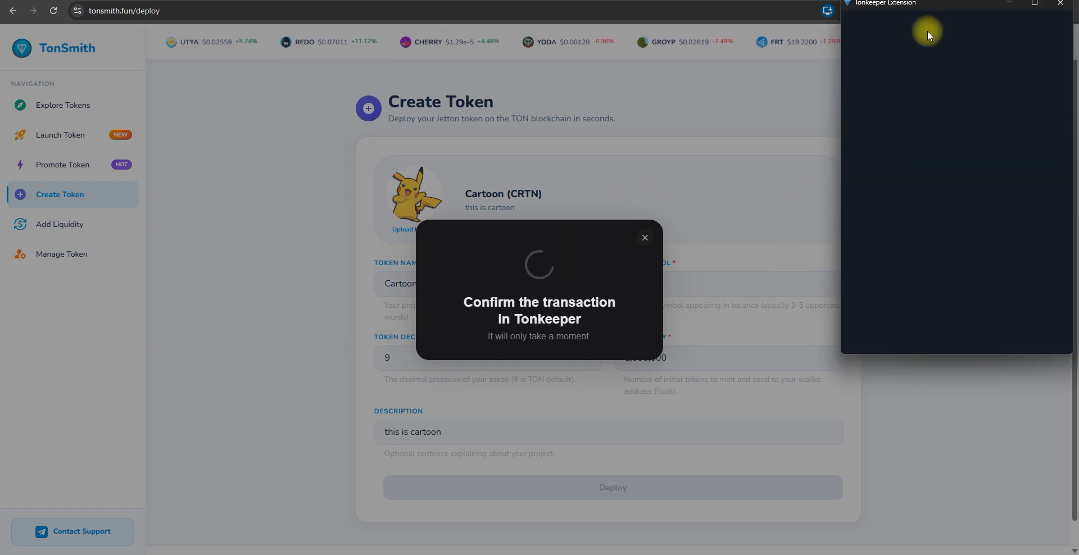
# - Confirm the token deploy transaction in Tonkeeper, entering the wallet password
pyautogui.moveTo(942, 5); pyautogui.dragTo(757, 67)
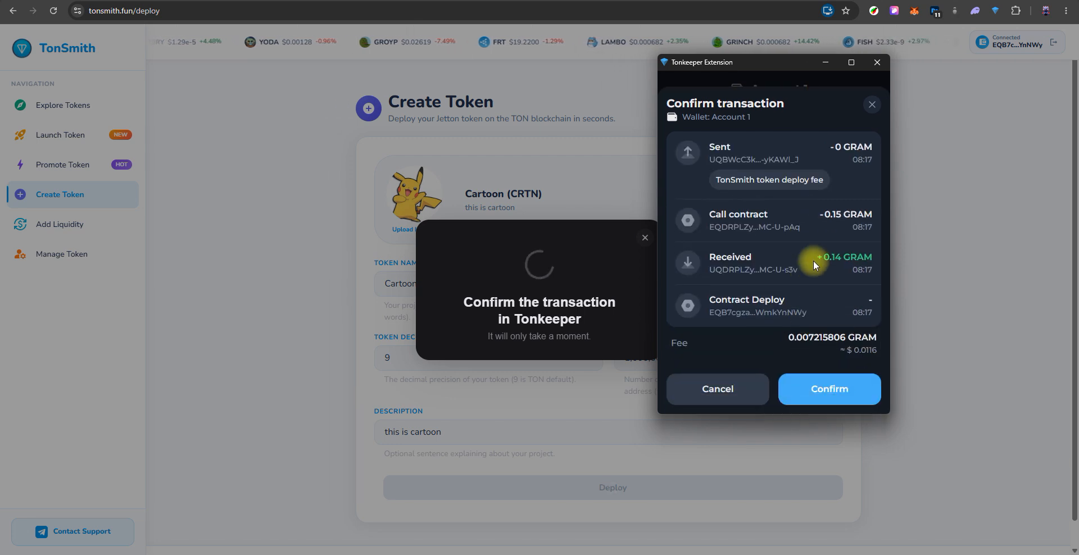
pyautogui.click(821, 389)
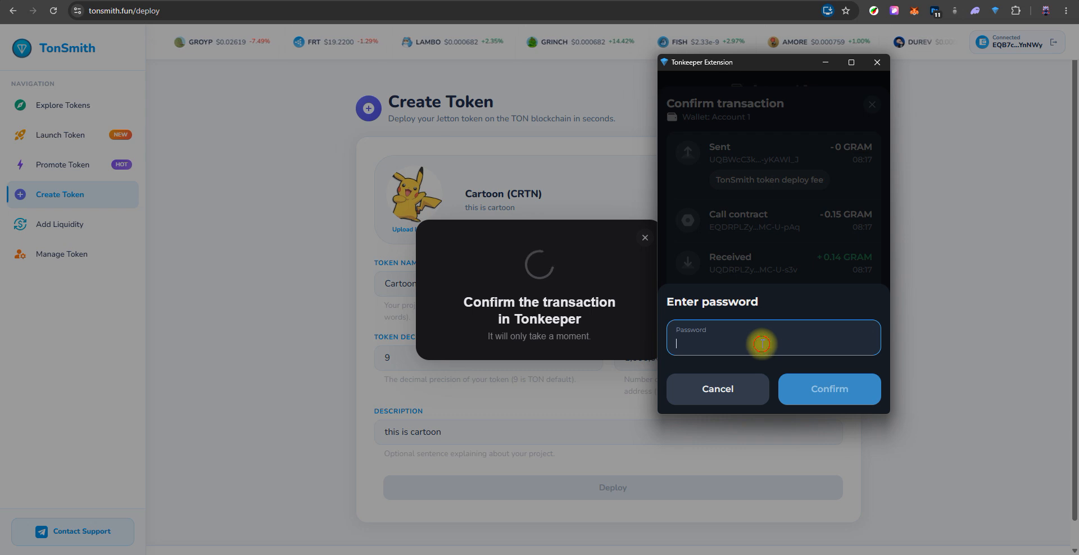
pyautogui.write('••••••')
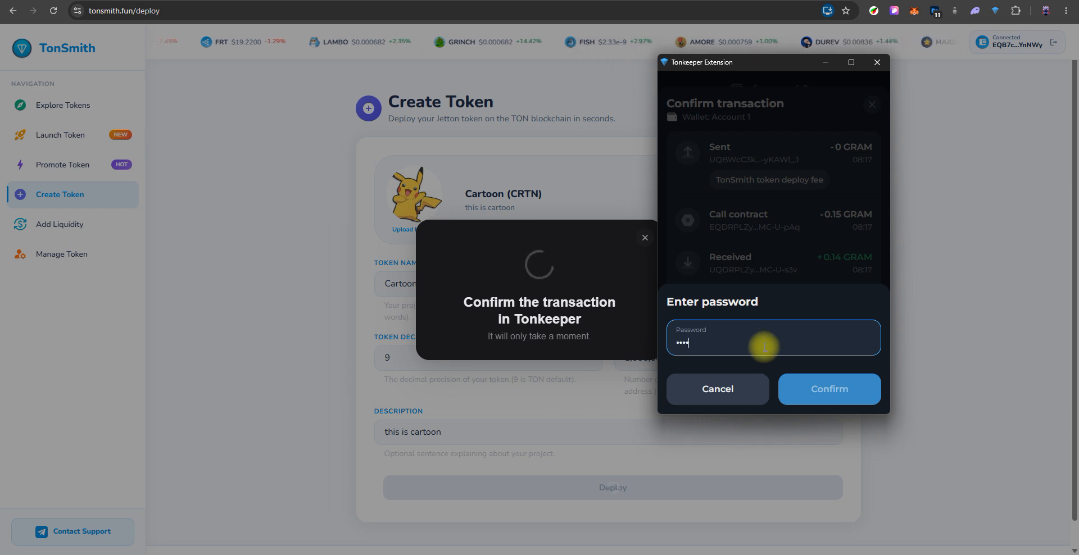
pyautogui.write('••')
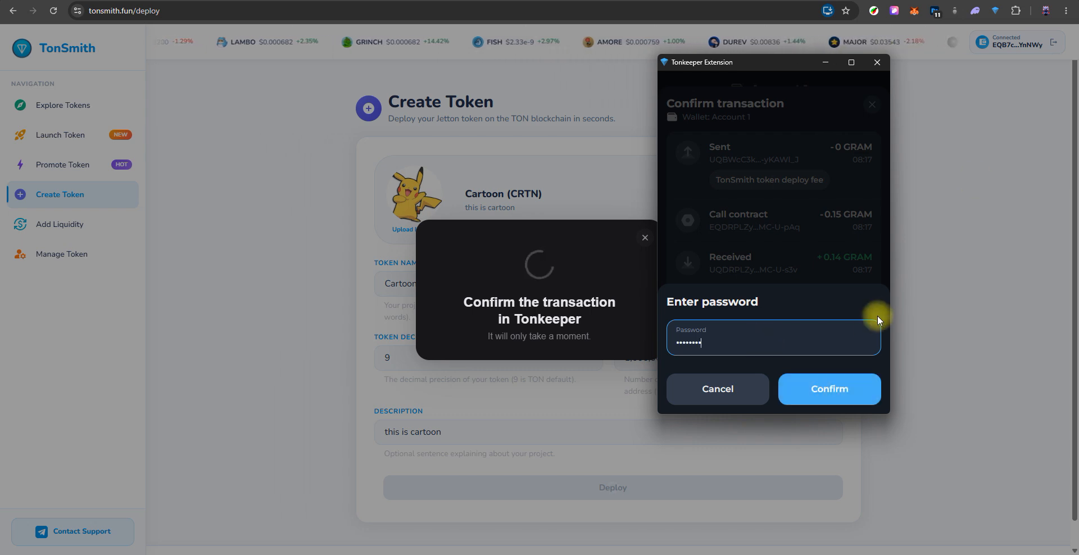
pyautogui.click(829, 387)
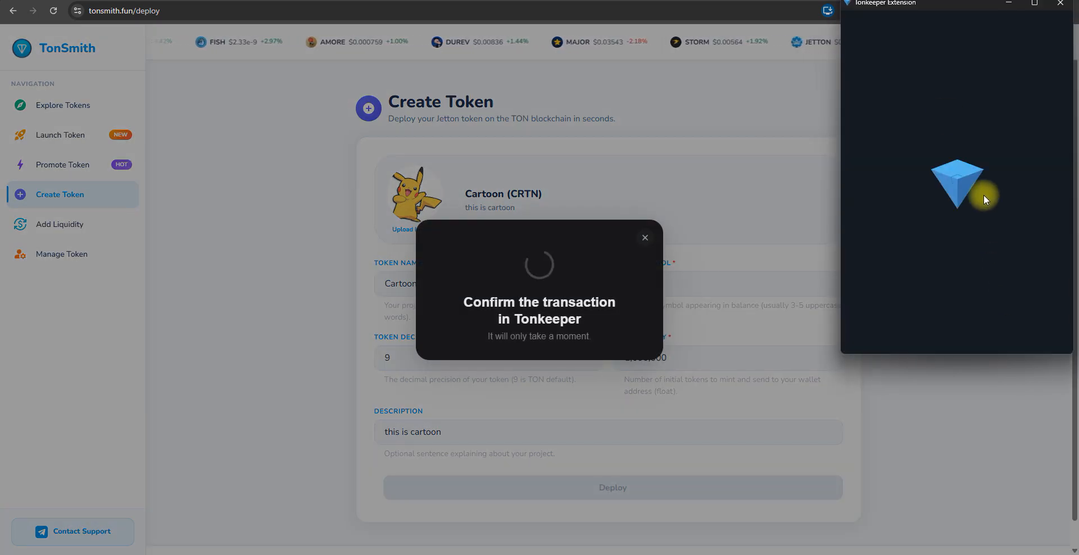
# - Confirm the follow-up 0.12 GRAM contract call in Tonkeeper with the wallet password
pyautogui.moveTo(963, 5); pyautogui.dragTo(857, 148)
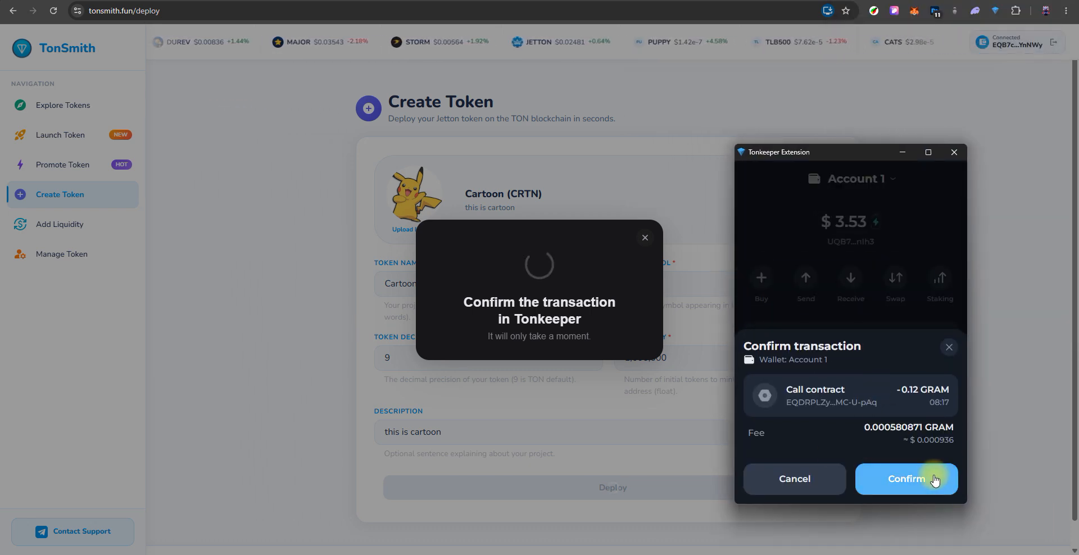
pyautogui.click(904, 484)
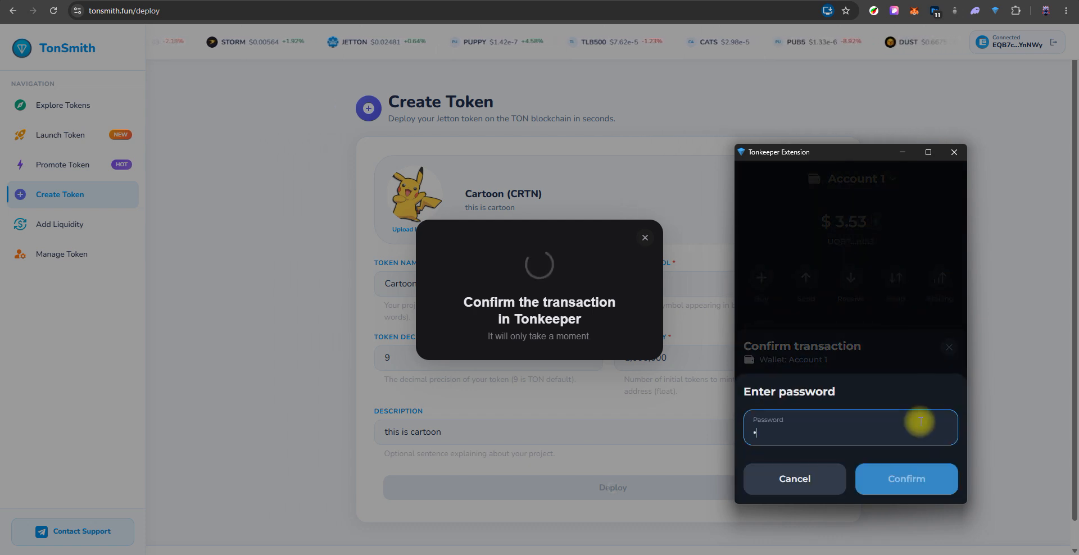
pyautogui.write('•••••••')
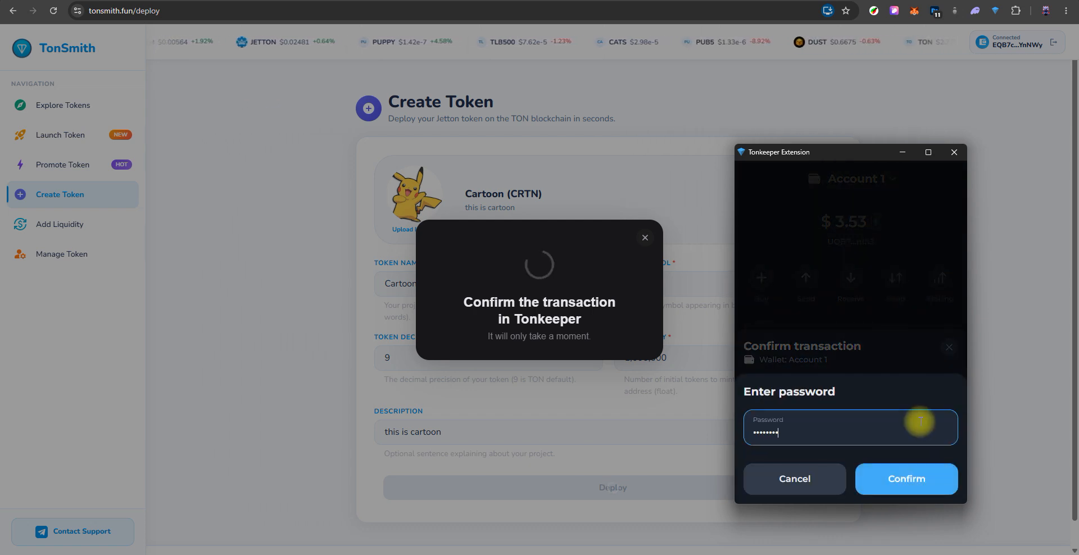
pyautogui.click(909, 481)
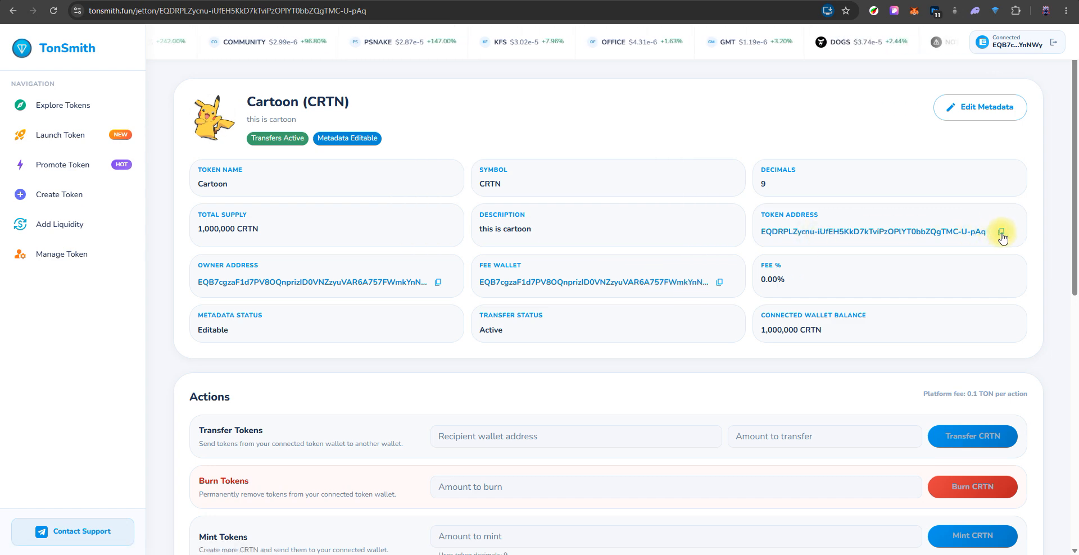
# - Search tonscan.org for the new token's address
pyautogui.hotkey('alt', 'Tab')
pyautogui.click(633, 38)
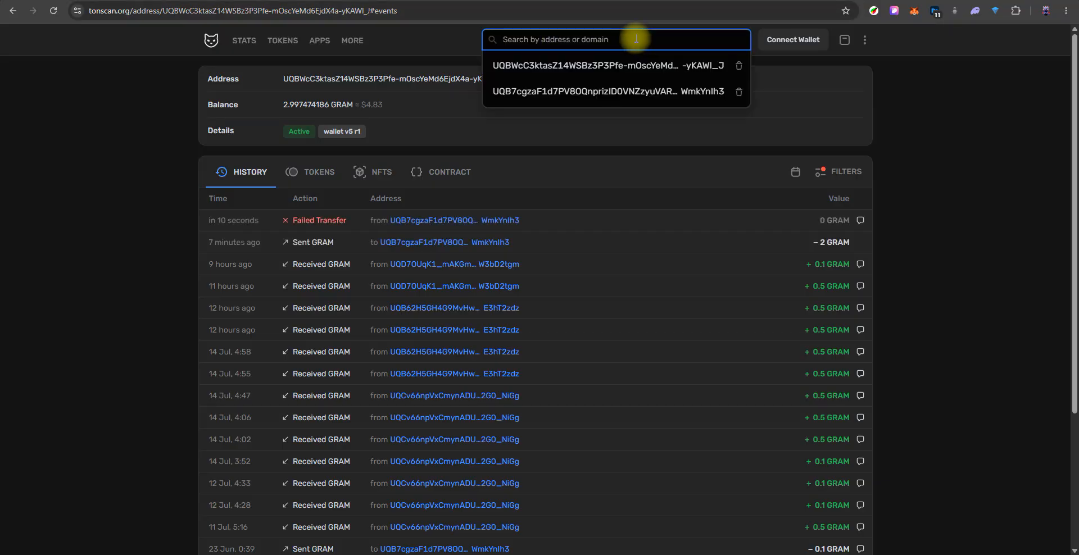
pyautogui.write('EQDRPLZycnu-iUfEH5KkD7kTviPzOPIYT0bbZQgTMC-U-pAq')
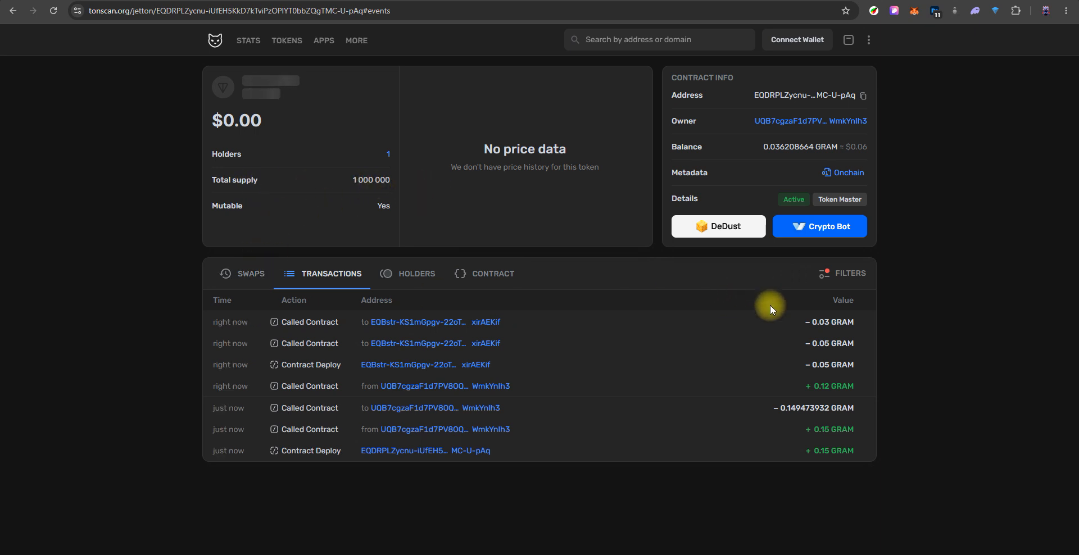
# - View the Cartoon token on Tonviewer, checking its holders and transaction history
pyautogui.click(647, 1)
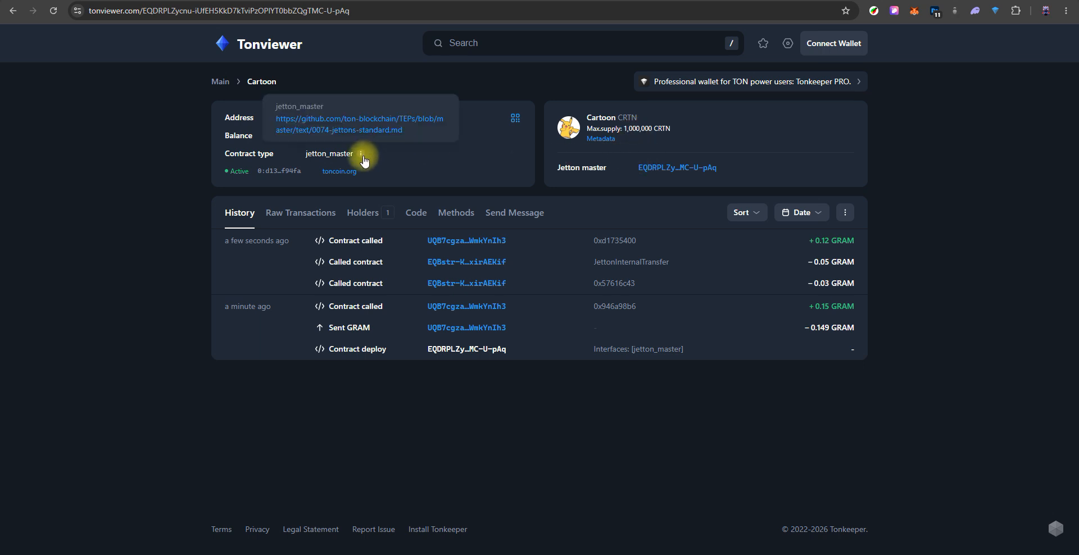
pyautogui.click(365, 212)
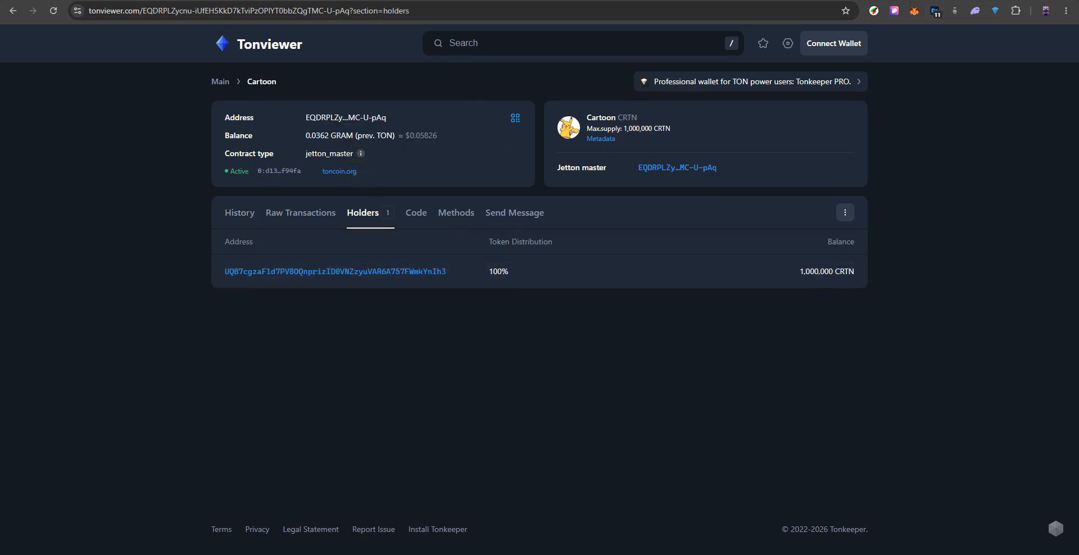
pyautogui.click(239, 213)
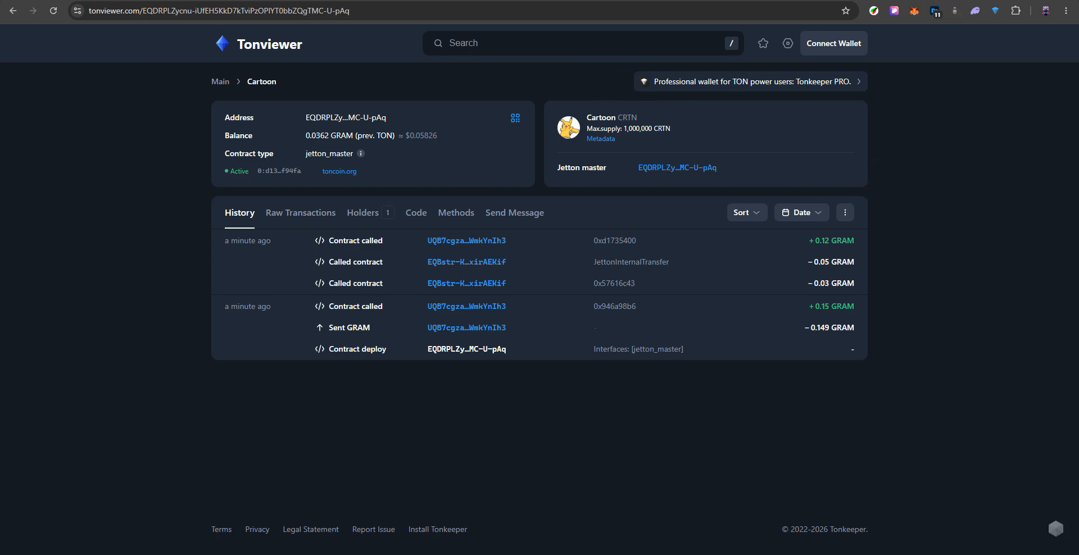
# - Return to the token's TonSmith page and review the available token management actions
pyautogui.hotkey('ctrl', 'shift', 'Tab')
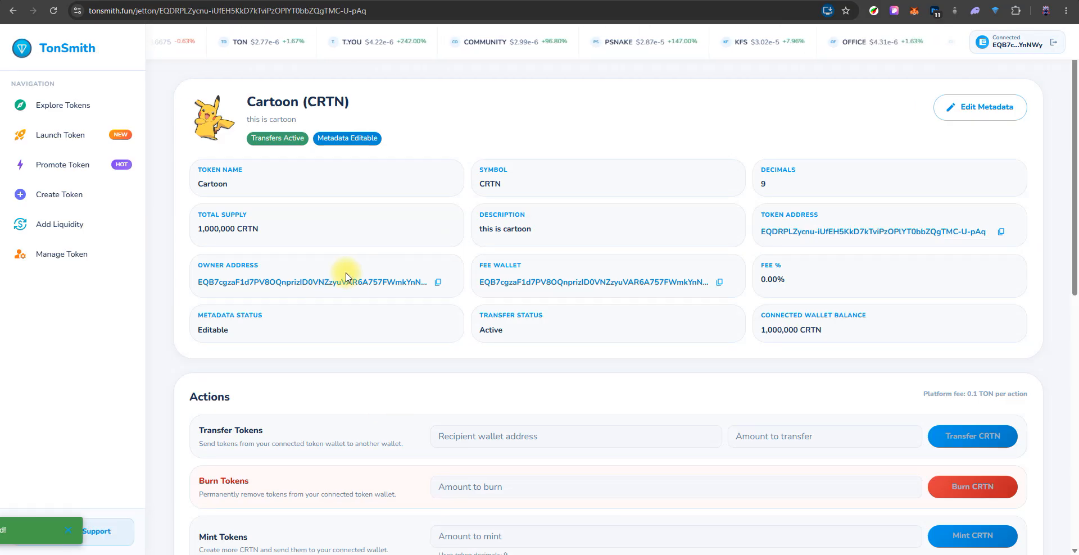
pyautogui.scroll(-3, 407, 228)
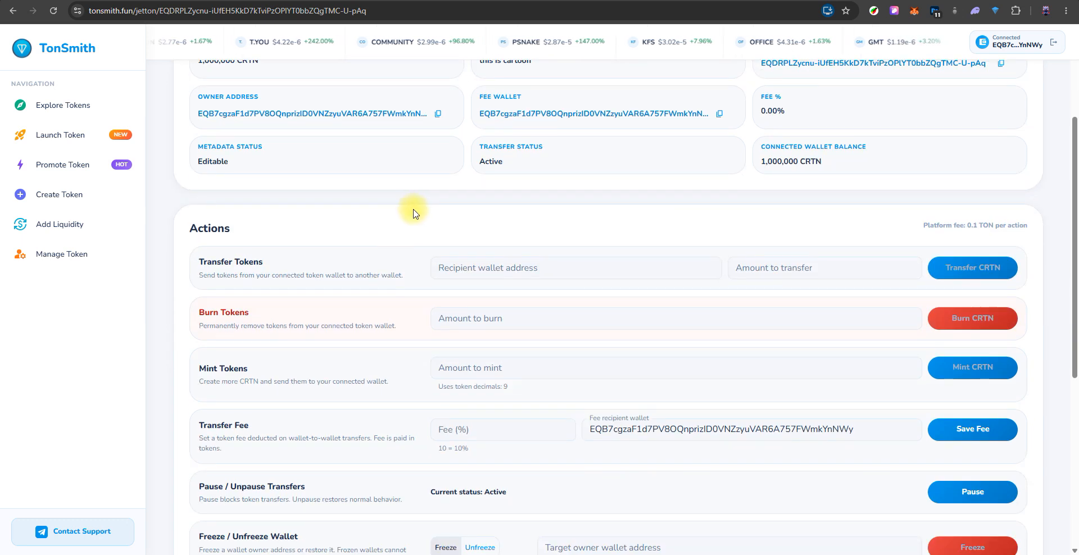
pyautogui.scroll(-1, 235, 277)
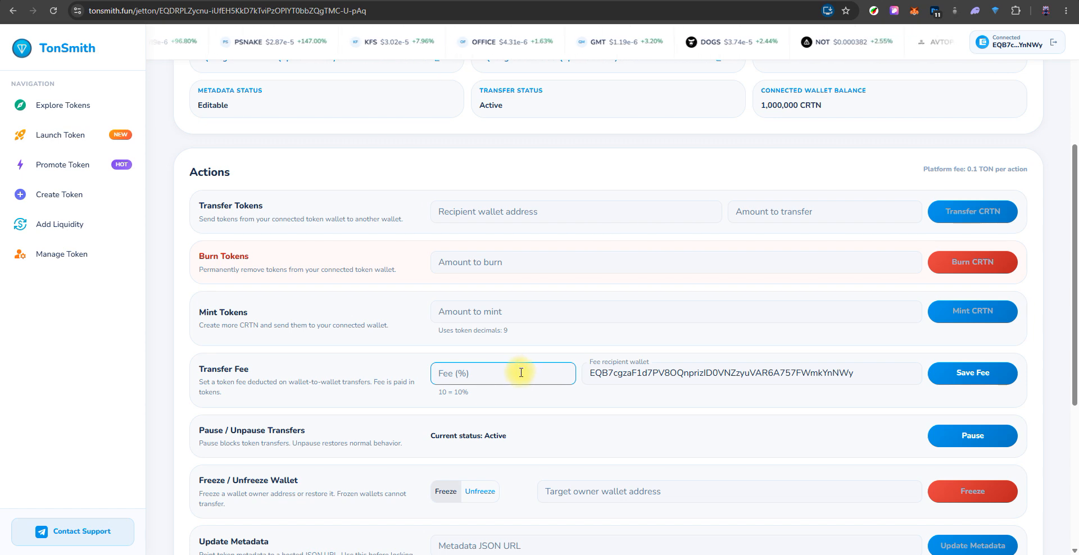
pyautogui.scroll(-4, 287, 269)
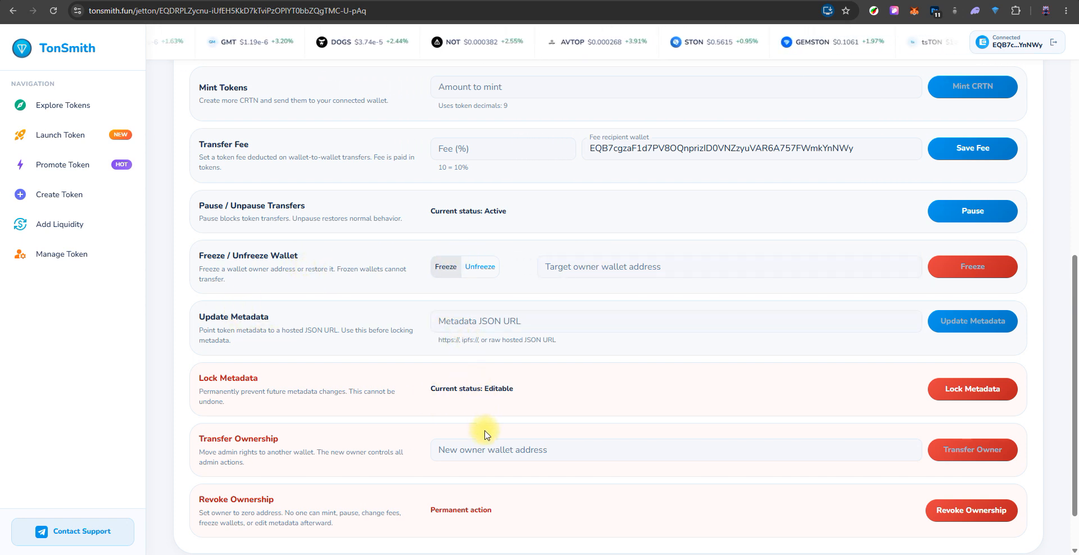
pyautogui.click(486, 448)
pyautogui.scroll(-1, 483, 412)
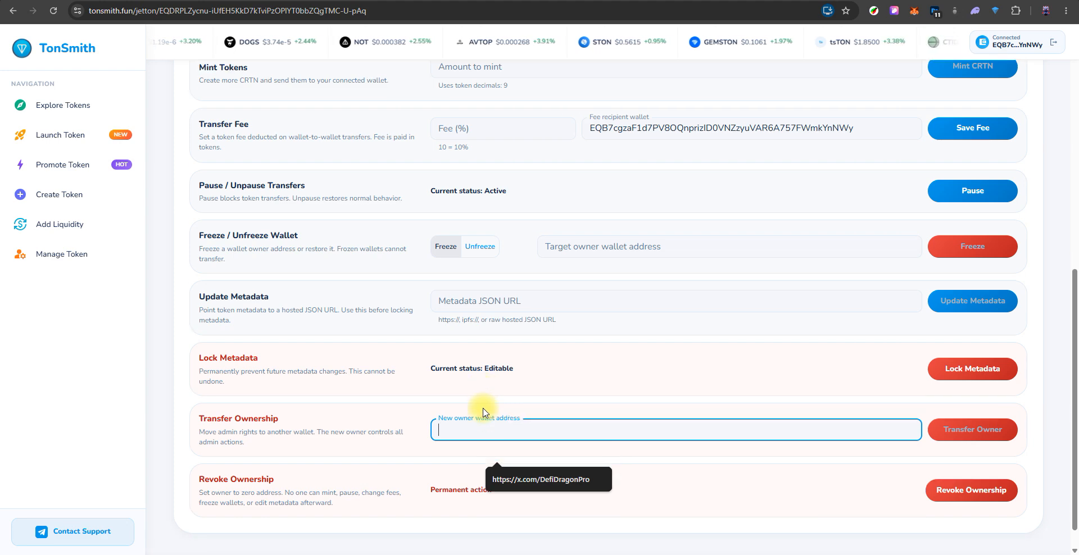
pyautogui.scroll(9, 332, 315)
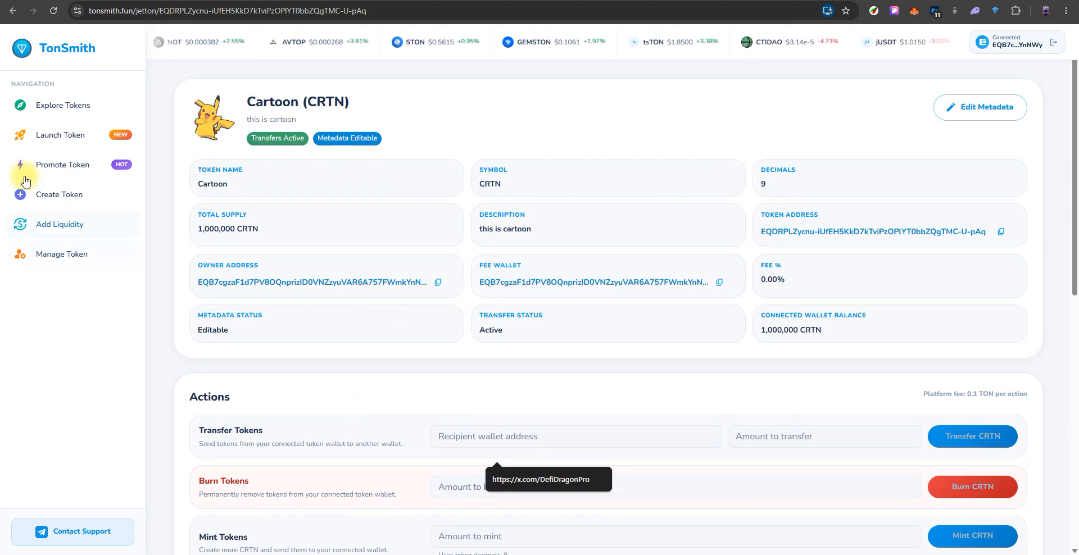
# - Open Add Liquidity and paste the Cartoon token's contract address as the pair token
pyautogui.click(68, 227)
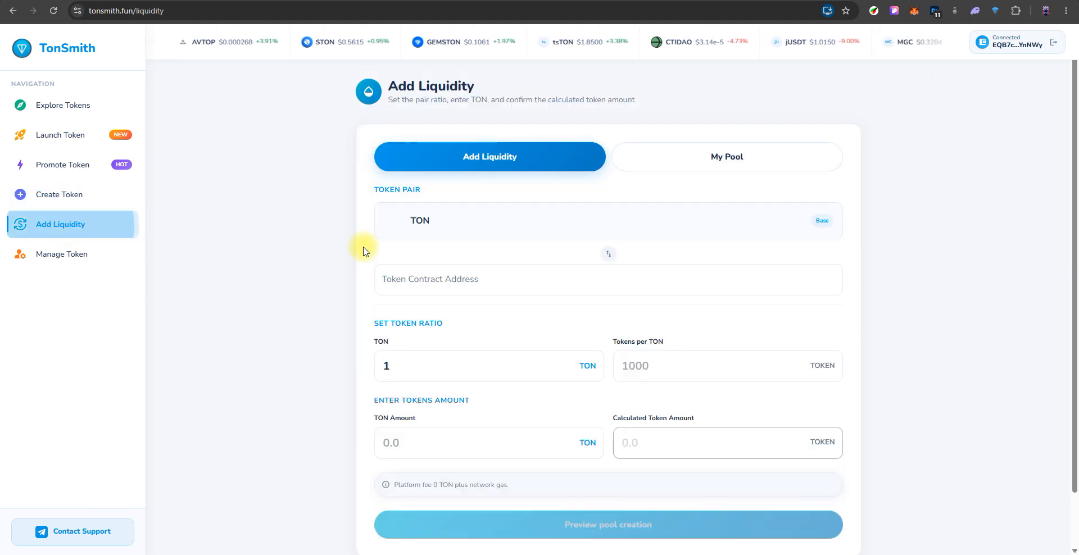
pyautogui.click(596, 272)
pyautogui.hotkey('ctrl', 'v')
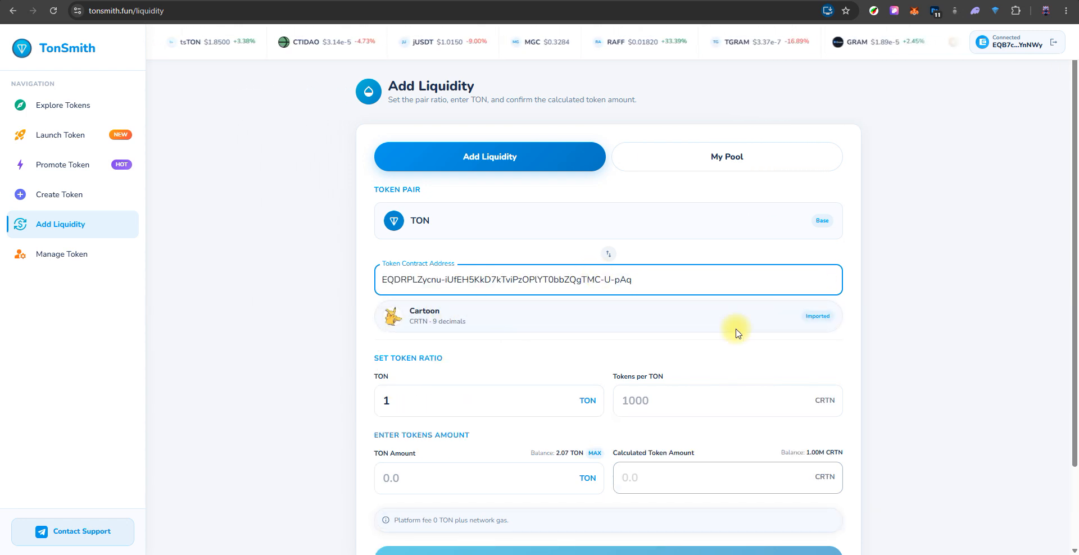
# - Set the pool ratio to 10000 CRTN per 1 TON
pyautogui.scroll(-1, 773, 347)
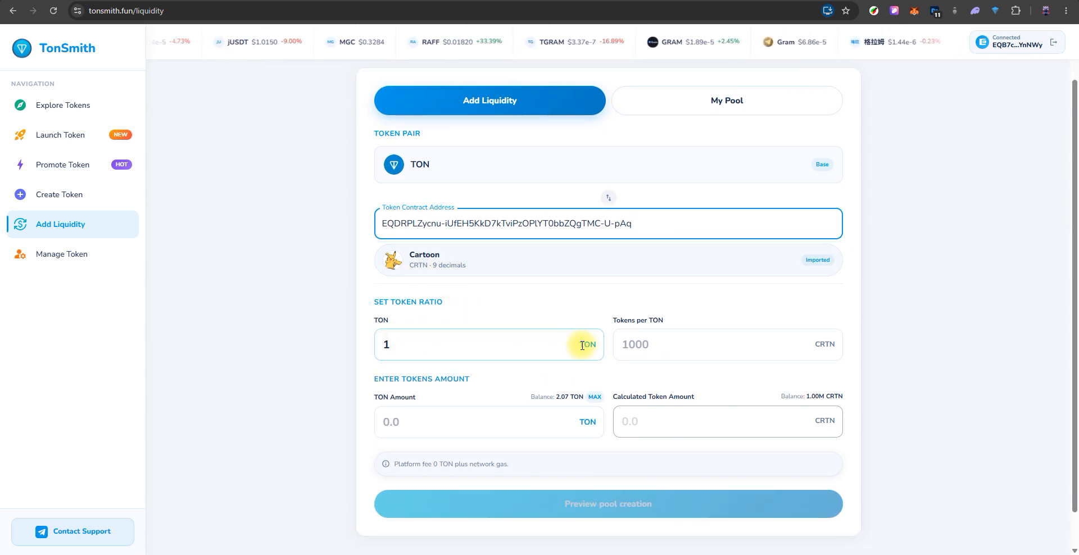
pyautogui.click(669, 348)
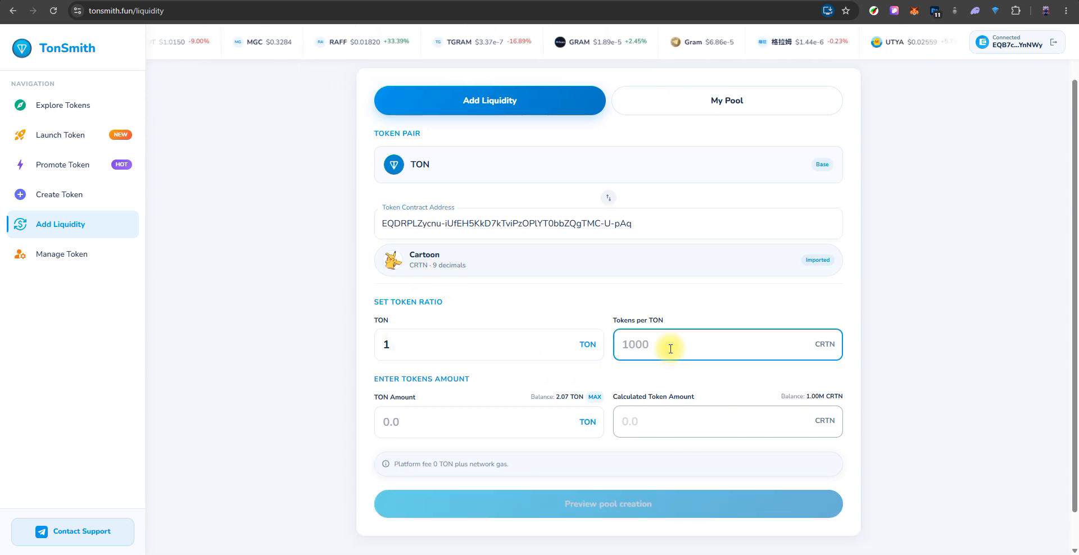
pyautogui.write('10000')
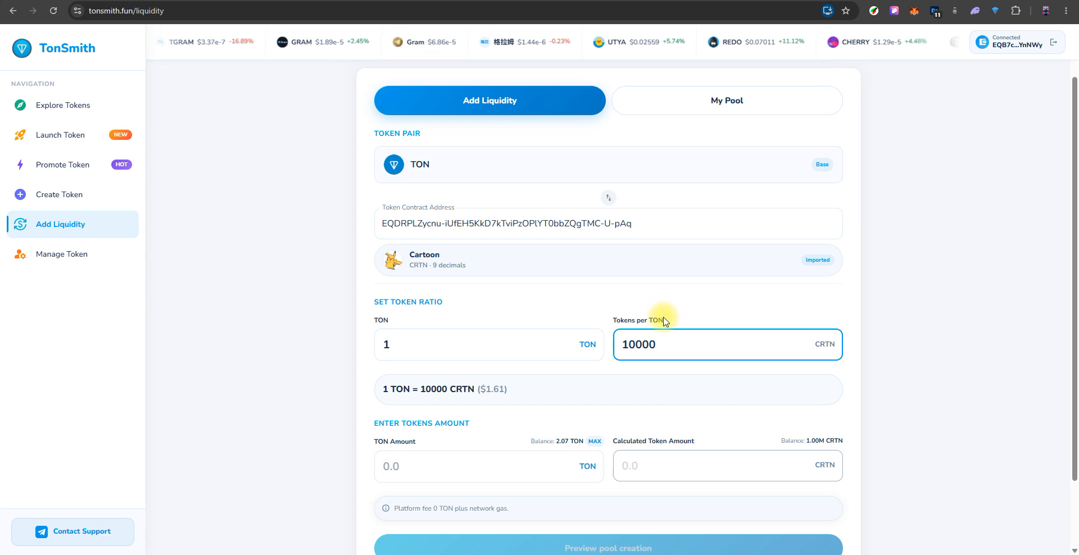
# - Enter 1 TON as the liquidity amount and submit the pool creation preview
pyautogui.scroll(-1, 567, 337)
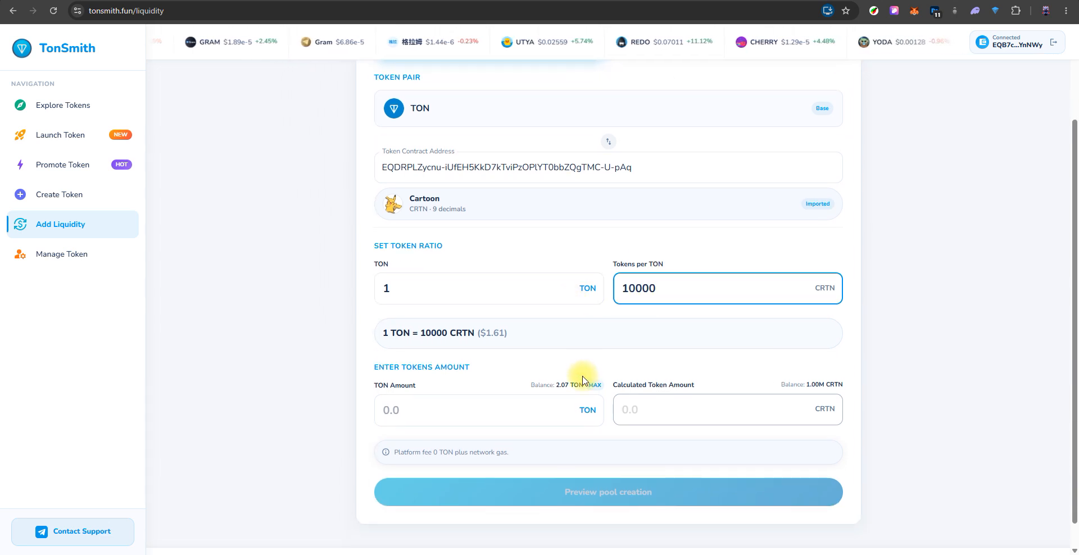
pyautogui.click(502, 410)
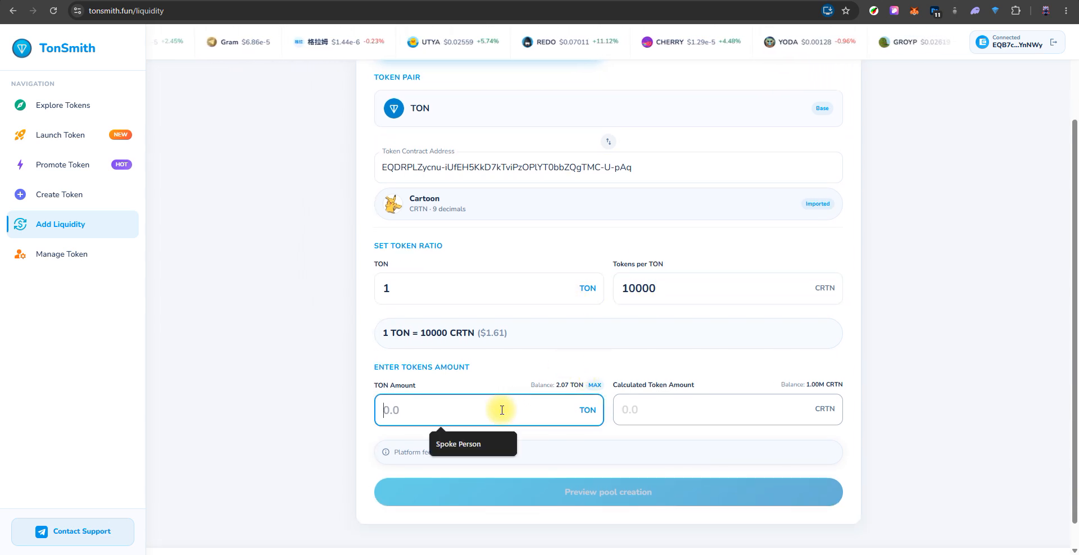
pyautogui.write('1')
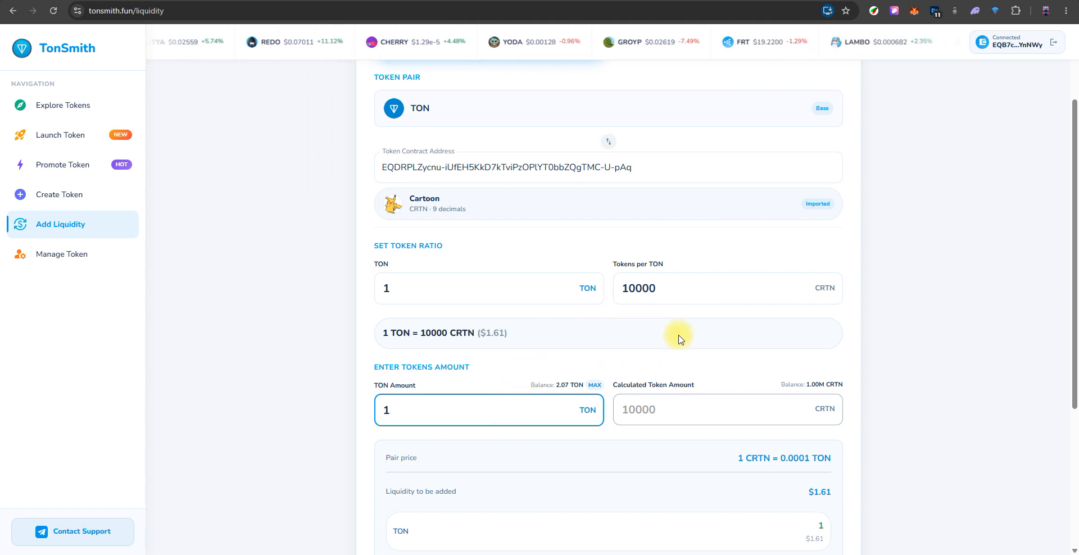
pyautogui.scroll(-2, 676, 334)
pyautogui.scroll(-2, 683, 230)
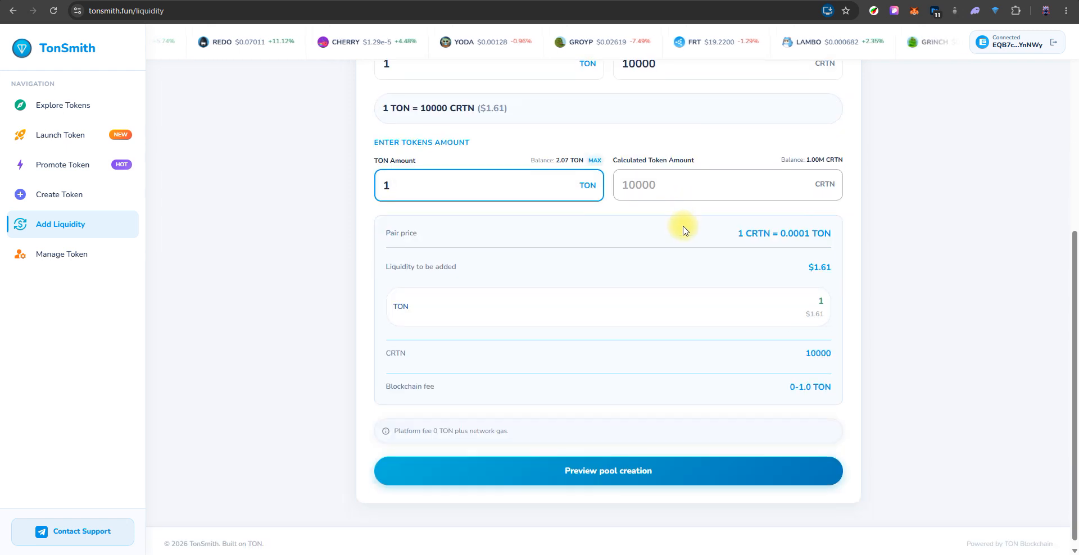
pyautogui.click(606, 475)
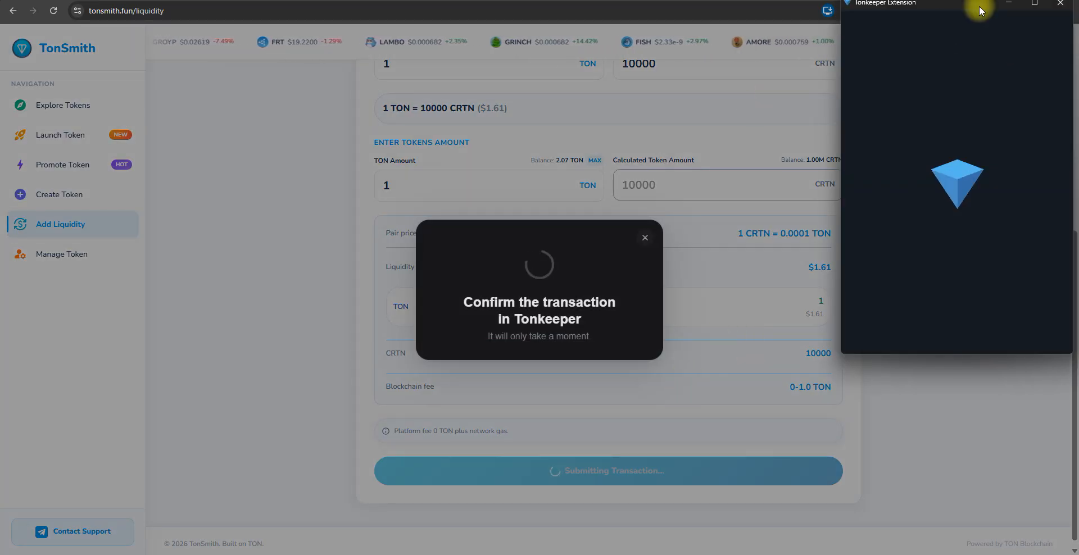
# - Confirm the liquidity deposit of 1 GRAM plus 10 000 CRTN in Tonkeeper with the wallet password
pyautogui.moveTo(980, 10); pyautogui.dragTo(804, 73)
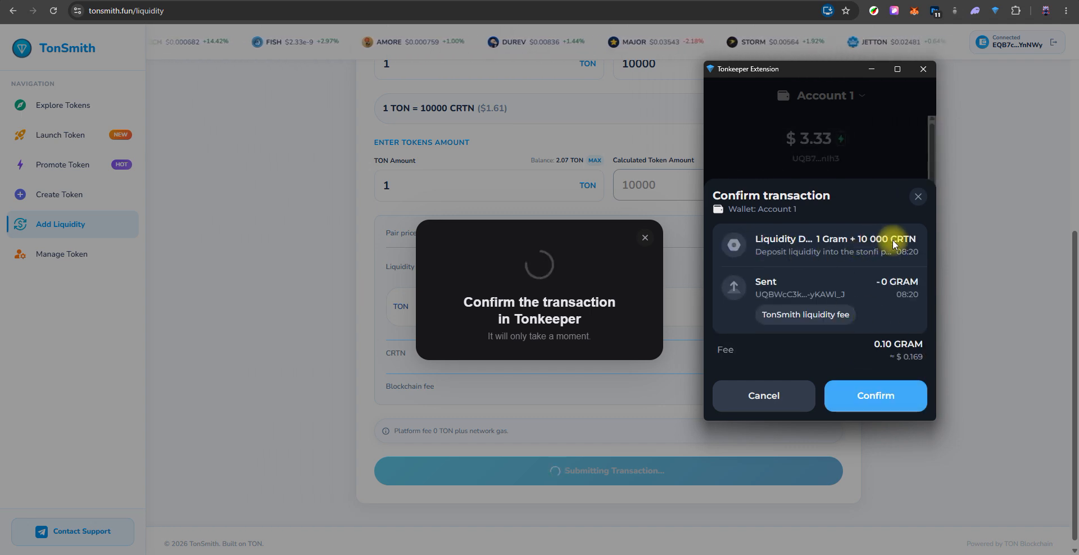
pyautogui.click(886, 395)
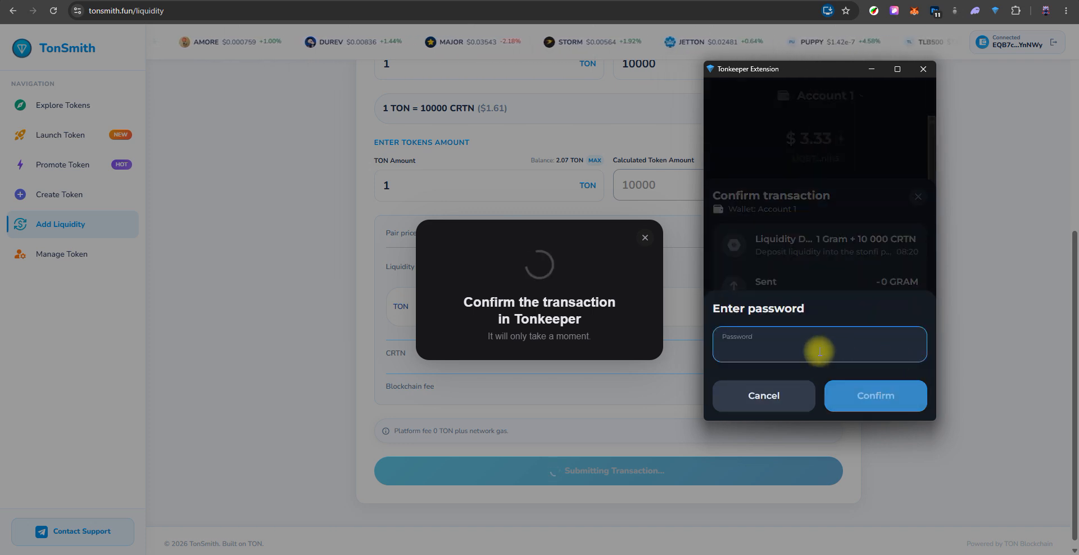
pyautogui.write('••••')
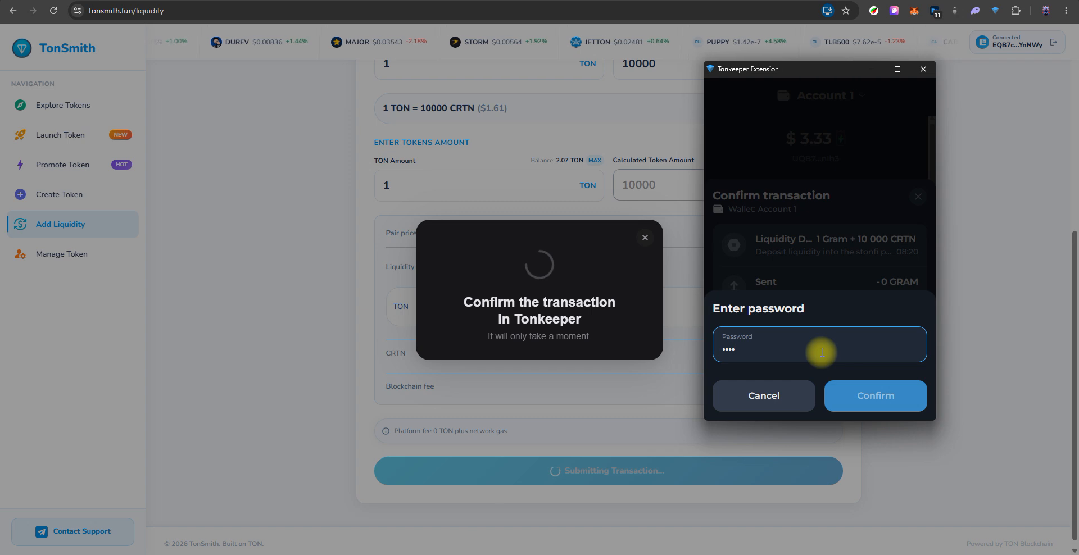
pyautogui.write('••')
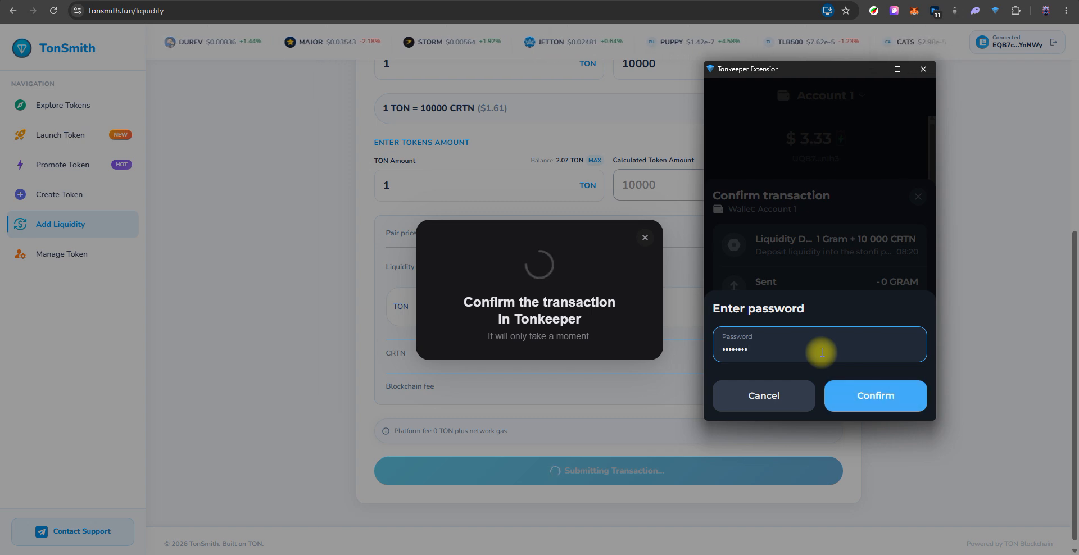
pyautogui.click(877, 392)
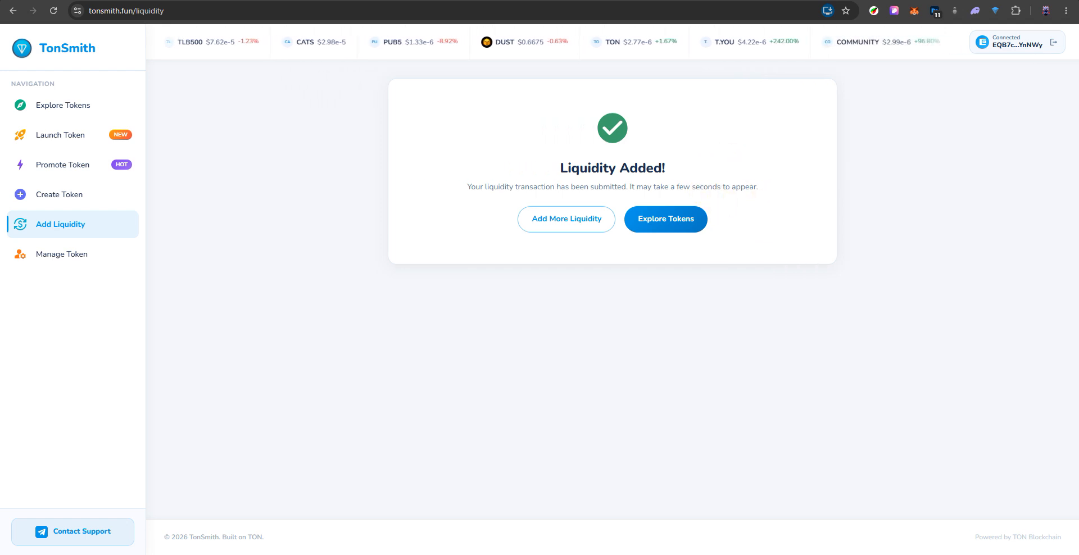
# - Reload the token's Tonviewer page and check its holders and transaction history
pyautogui.click(629, 1)
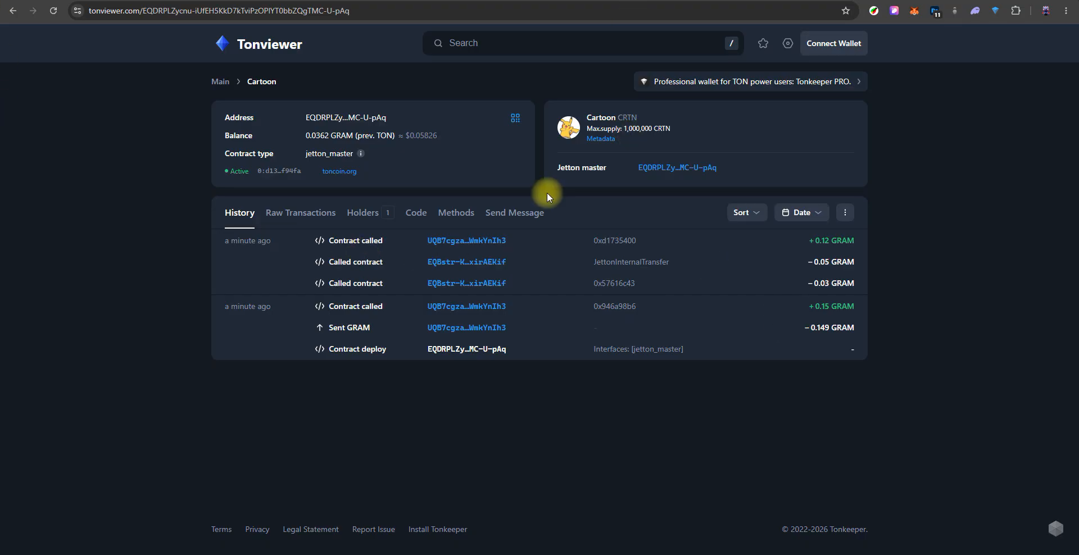
pyautogui.click(53, 10)
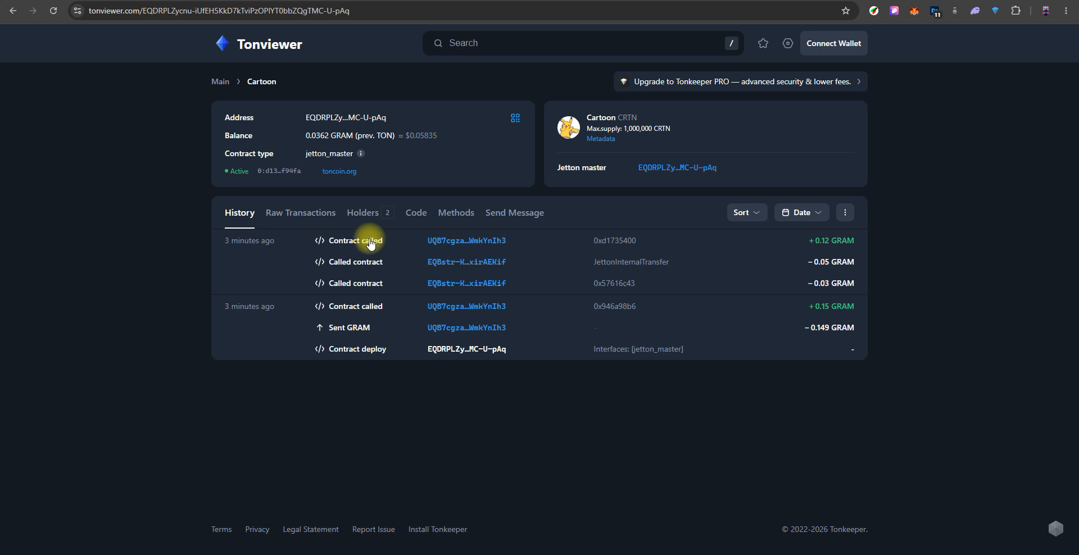
pyautogui.click(365, 213)
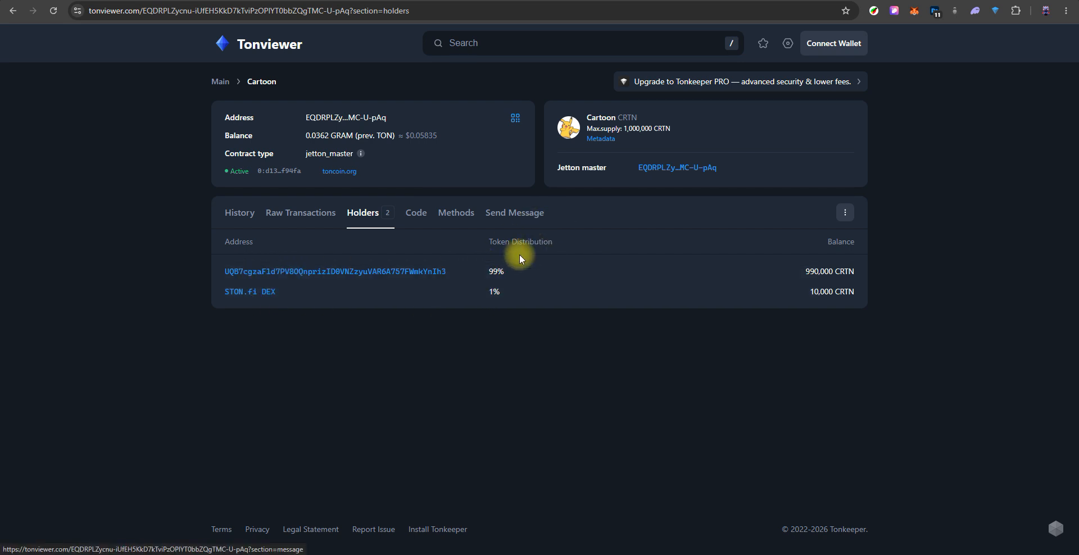
pyautogui.click(246, 214)
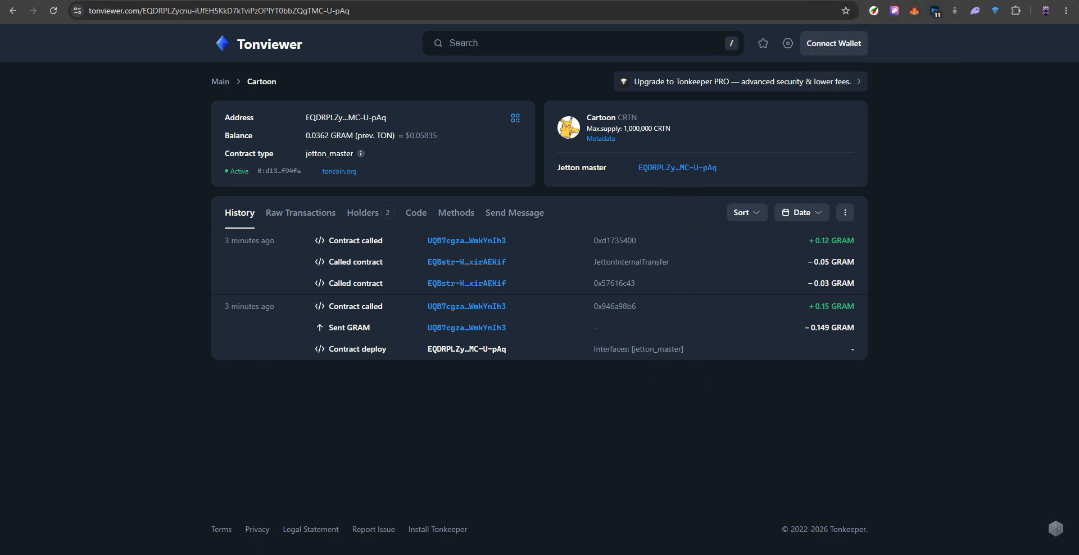
# - Return to TonSmith's Add Liquidity page and inspect the wallet's new pool under My Pool
pyautogui.hotkey('ctrl', 'Tab')
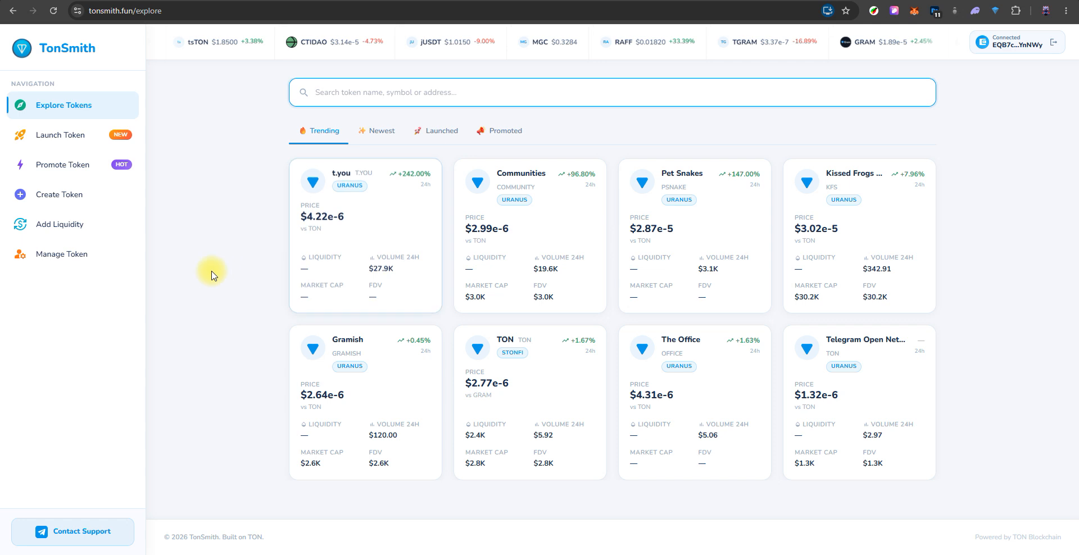
pyautogui.click(61, 225)
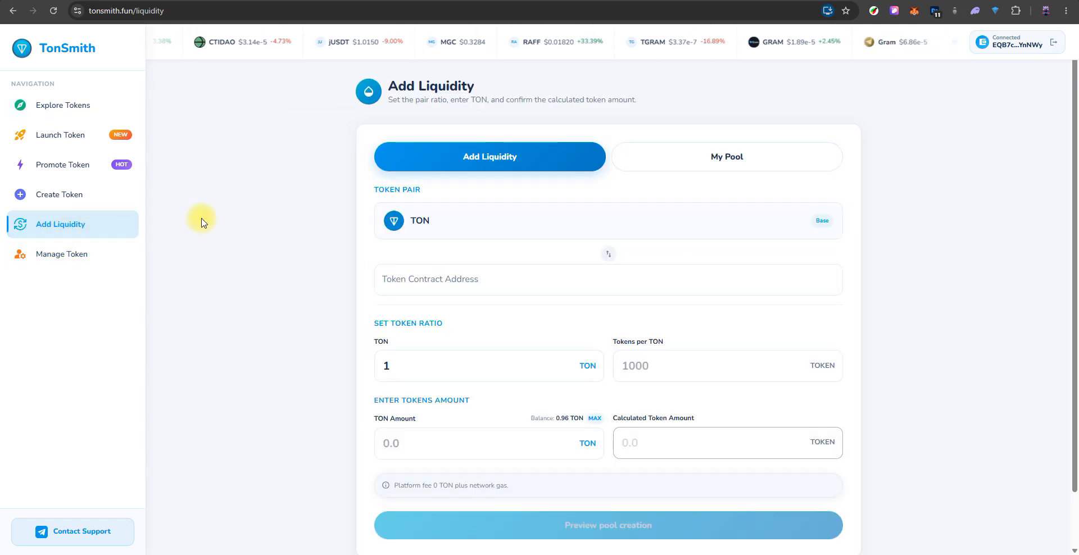
pyautogui.click(719, 149)
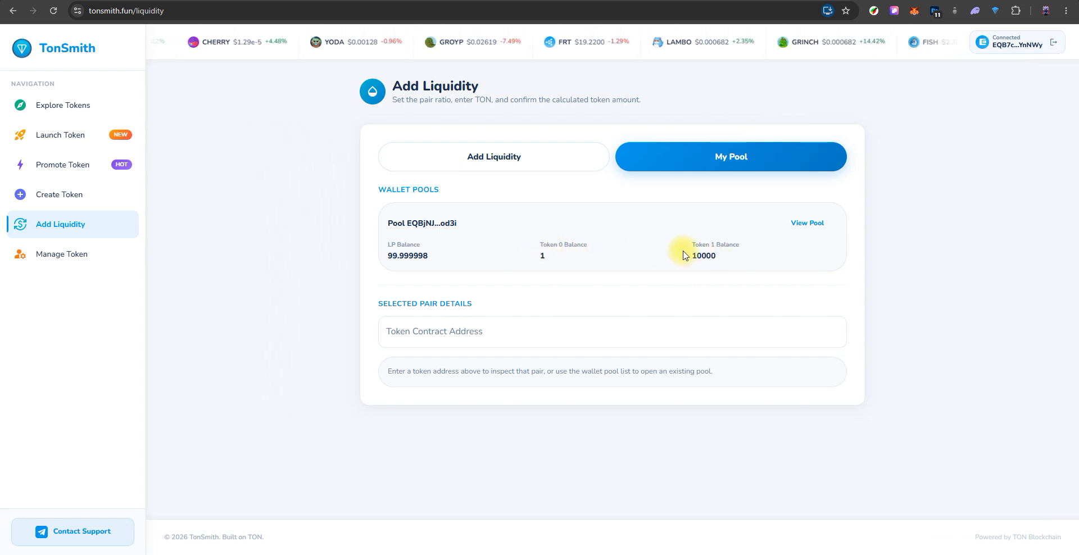
pyautogui.moveTo(683, 250); pyautogui.dragTo(741, 264)
pyautogui.click(799, 241)
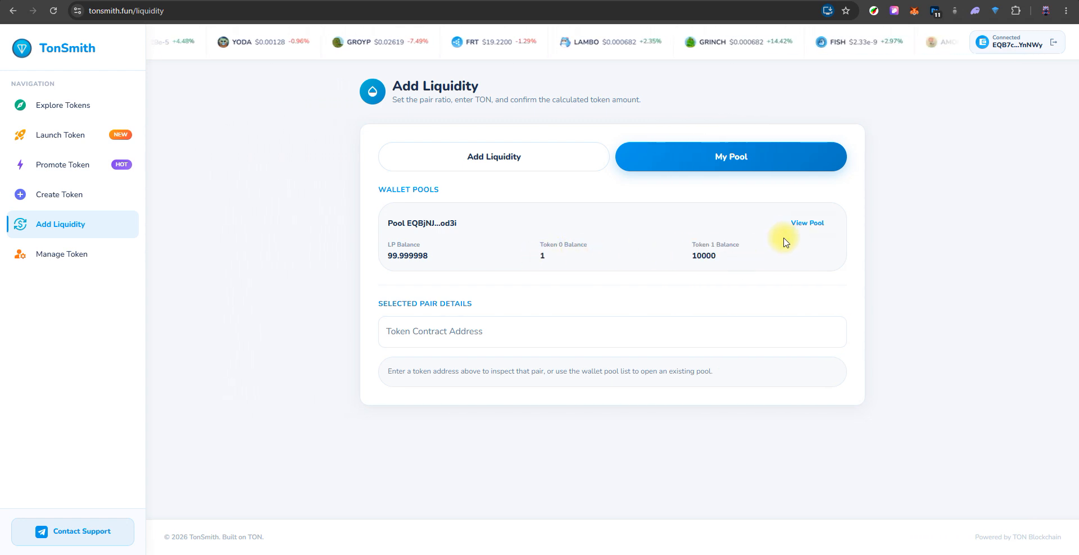